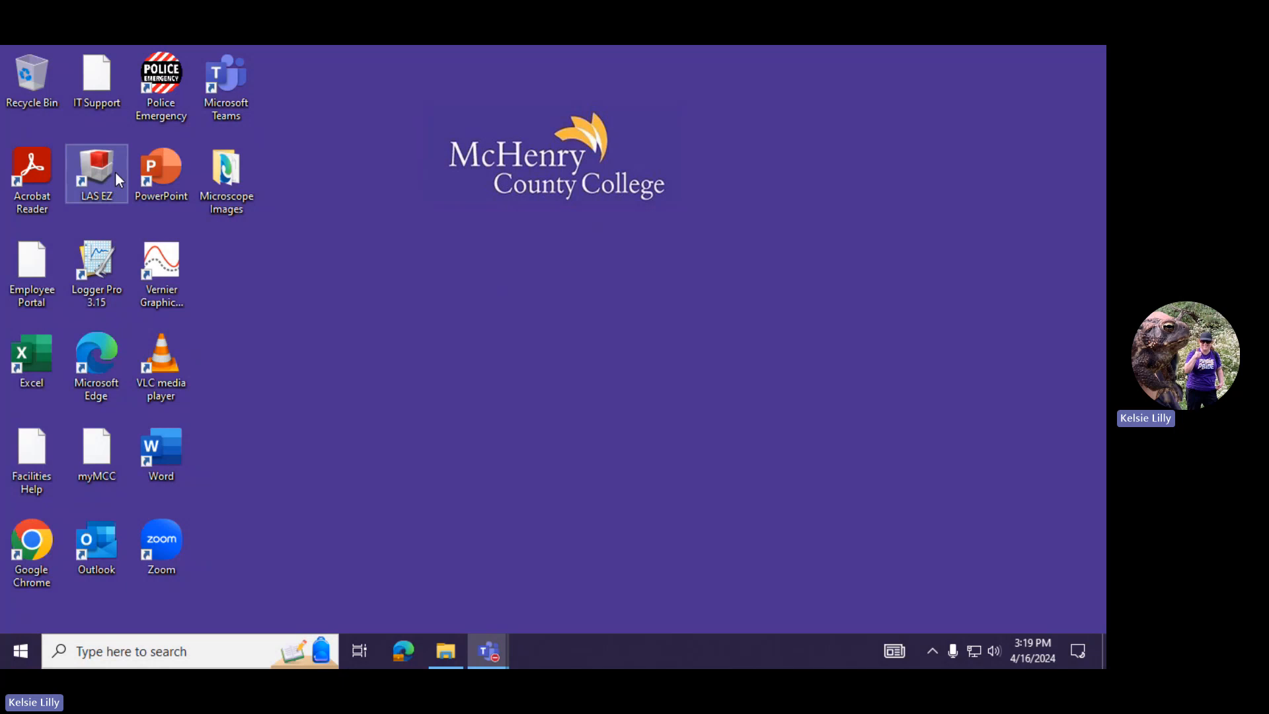
- Launch the LAS EZ microscope imaging application from the desktop
{"action": "double_click", "coordinate": [115, 172]}
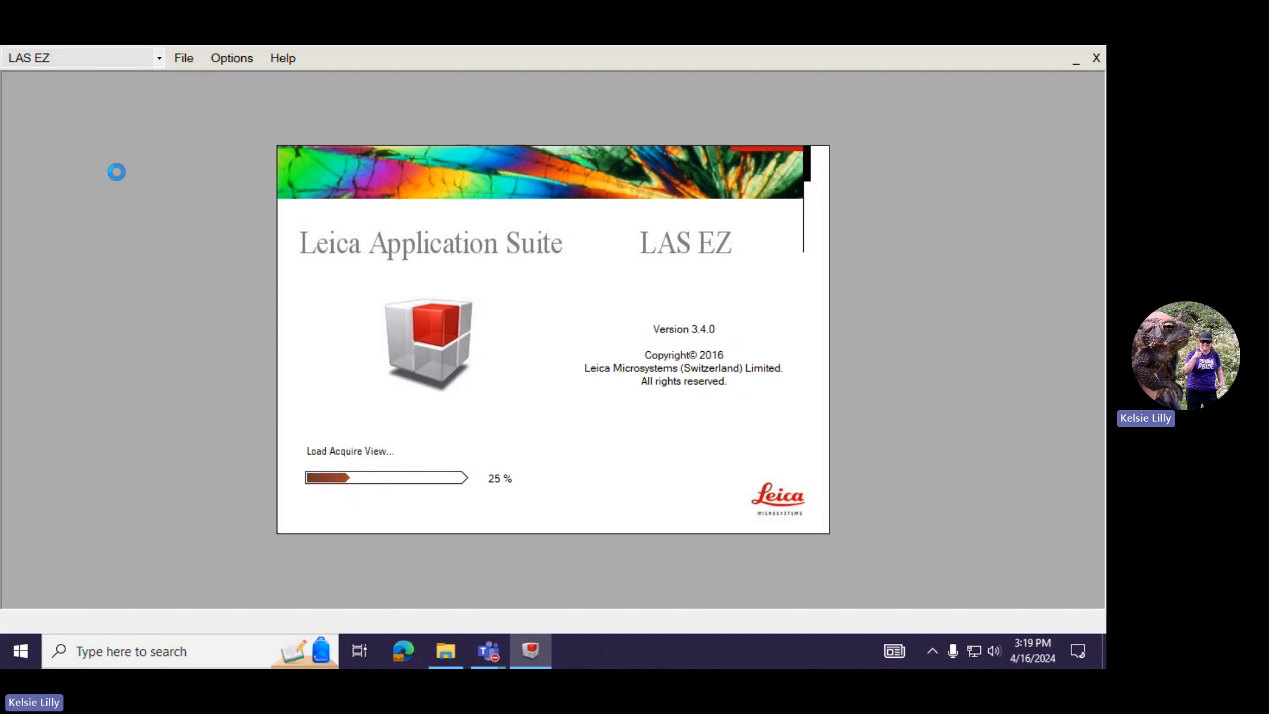
{"action": "mouse_move", "coordinate": [530, 653]}
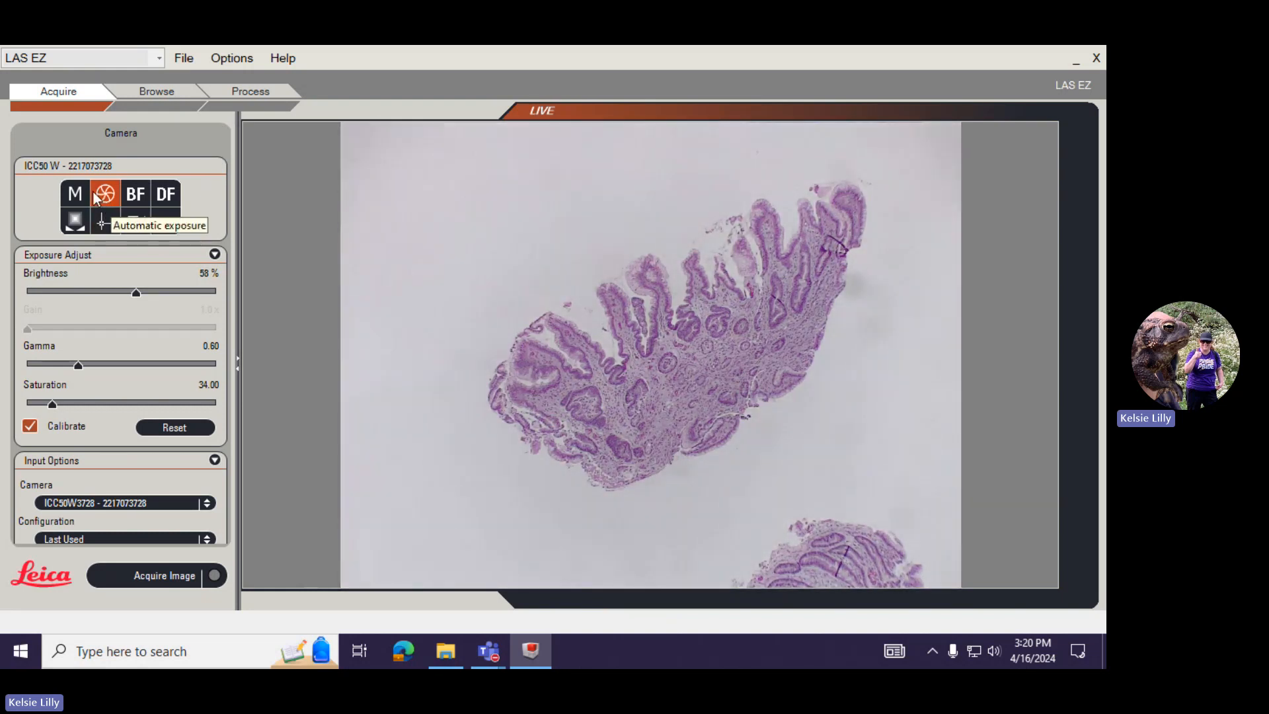
- Try manual exposure mode for the camera and return to automatic exposure
{"action": "left_click", "coordinate": [75, 193]}
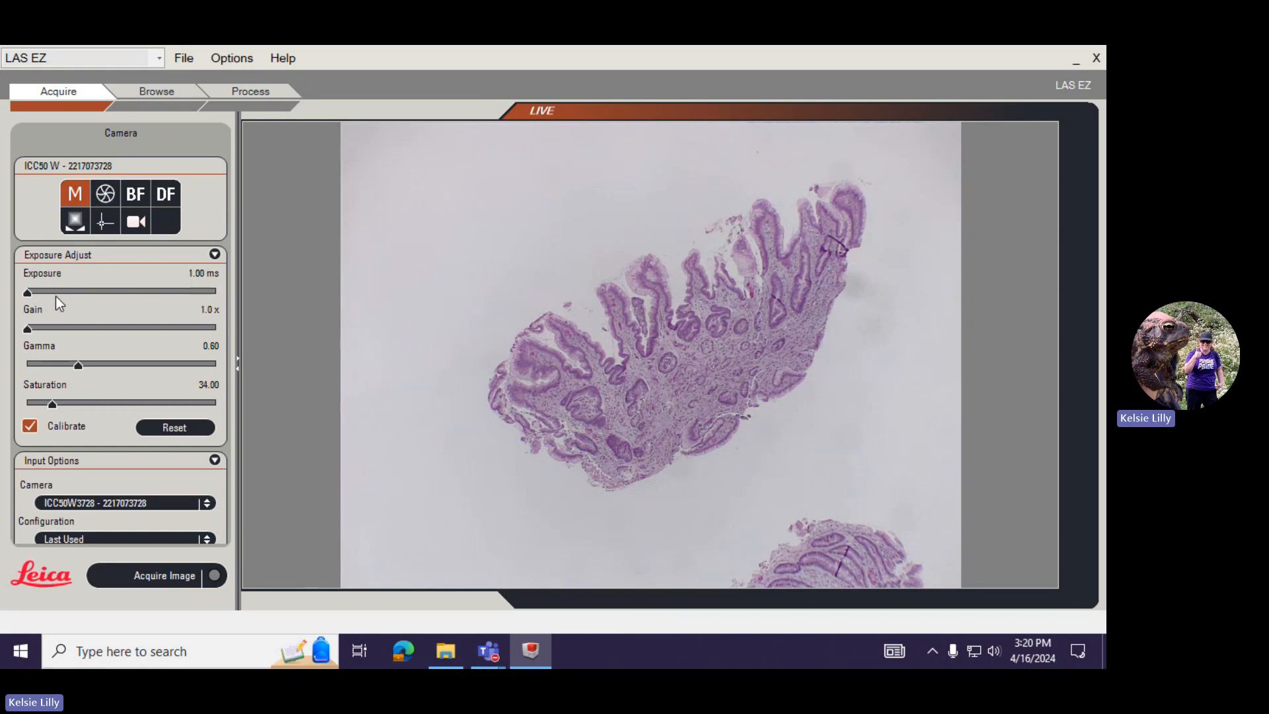
{"action": "left_click_drag", "start_coordinate": [56, 295], "coordinate": [150, 292]}
{"action": "left_click", "coordinate": [105, 193]}
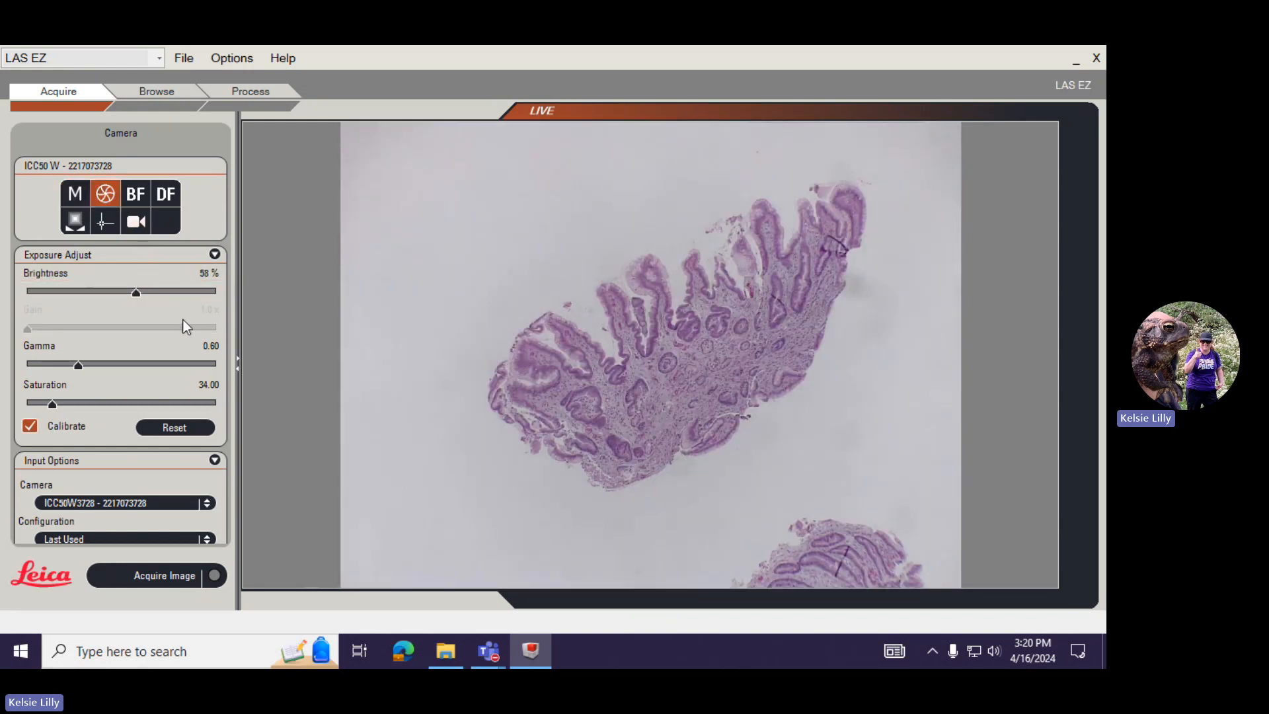
- Set the live image brightness to 53 % and acquire an image of the specimen at 4x magnification
{"action": "left_click", "coordinate": [125, 291]}
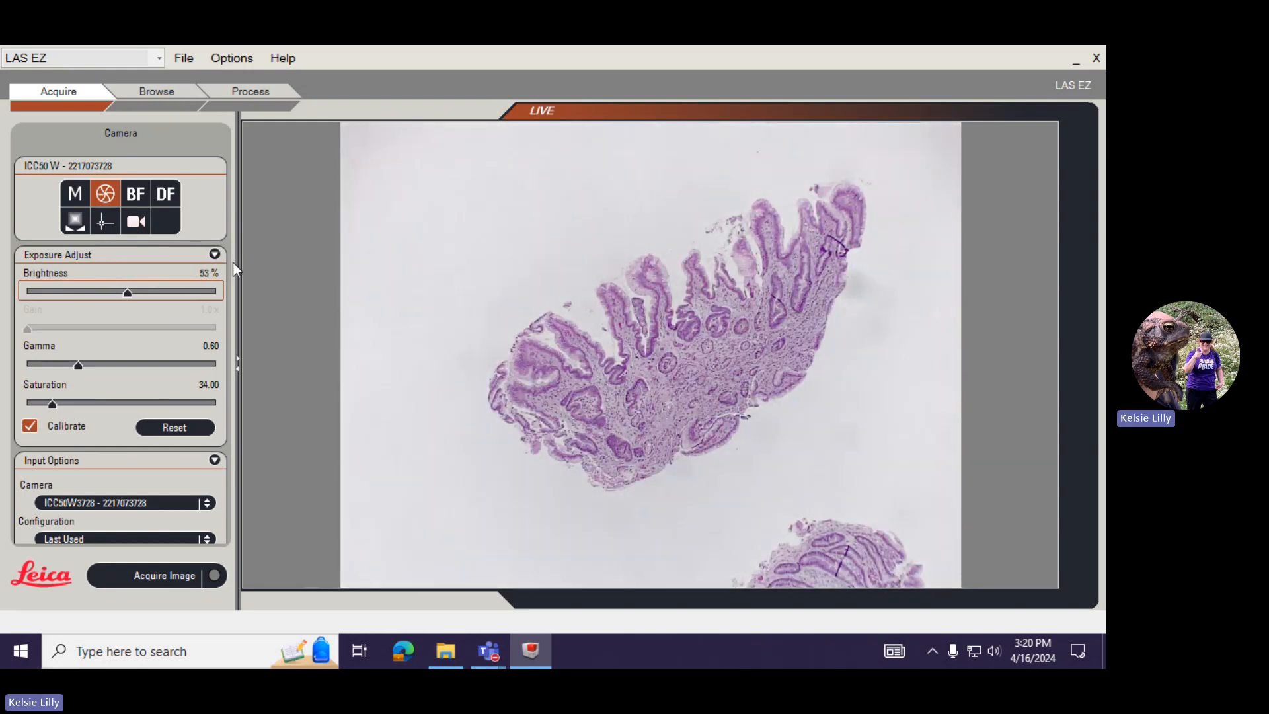
{"action": "left_click", "coordinate": [183, 576]}
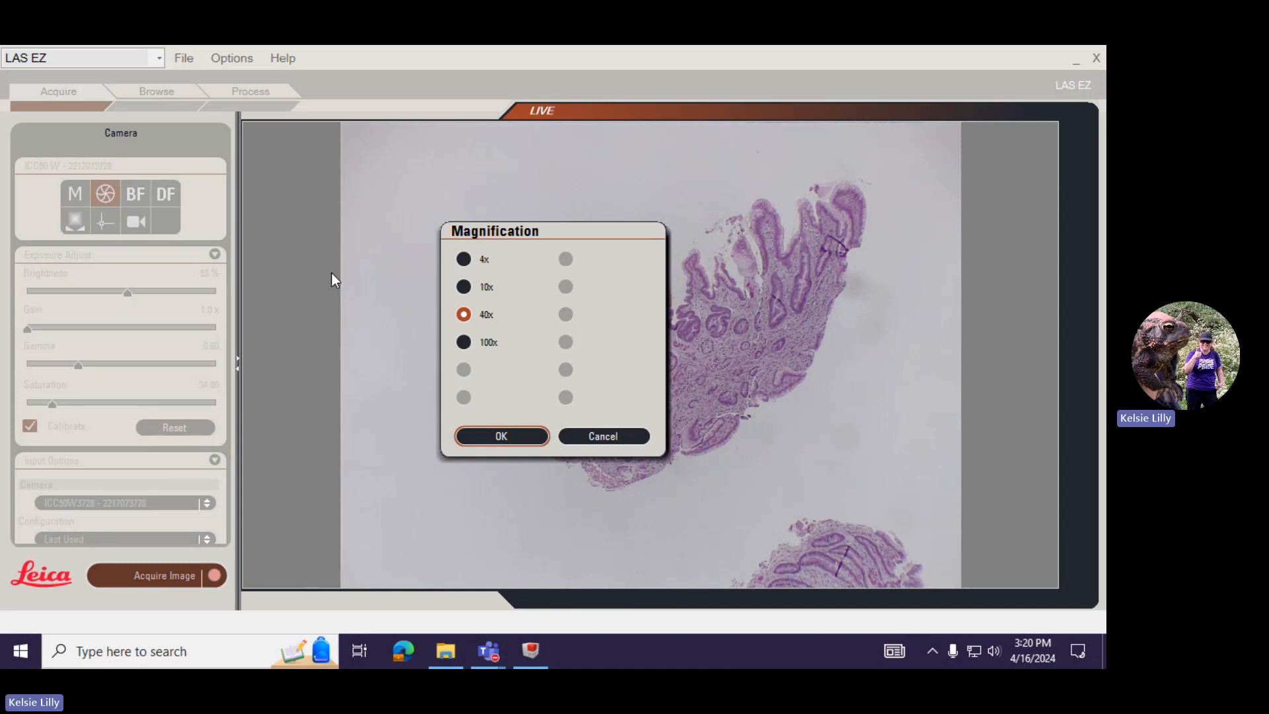
{"action": "left_click", "coordinate": [464, 258]}
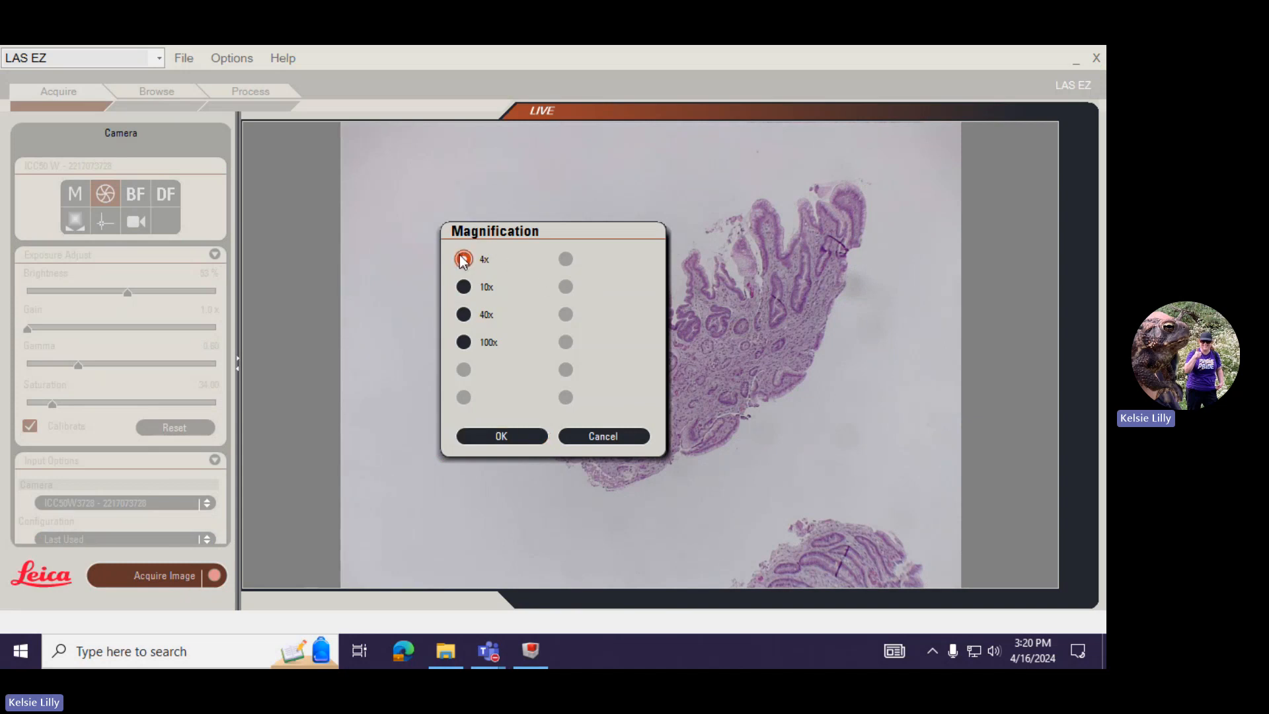
{"action": "left_click", "coordinate": [538, 433]}
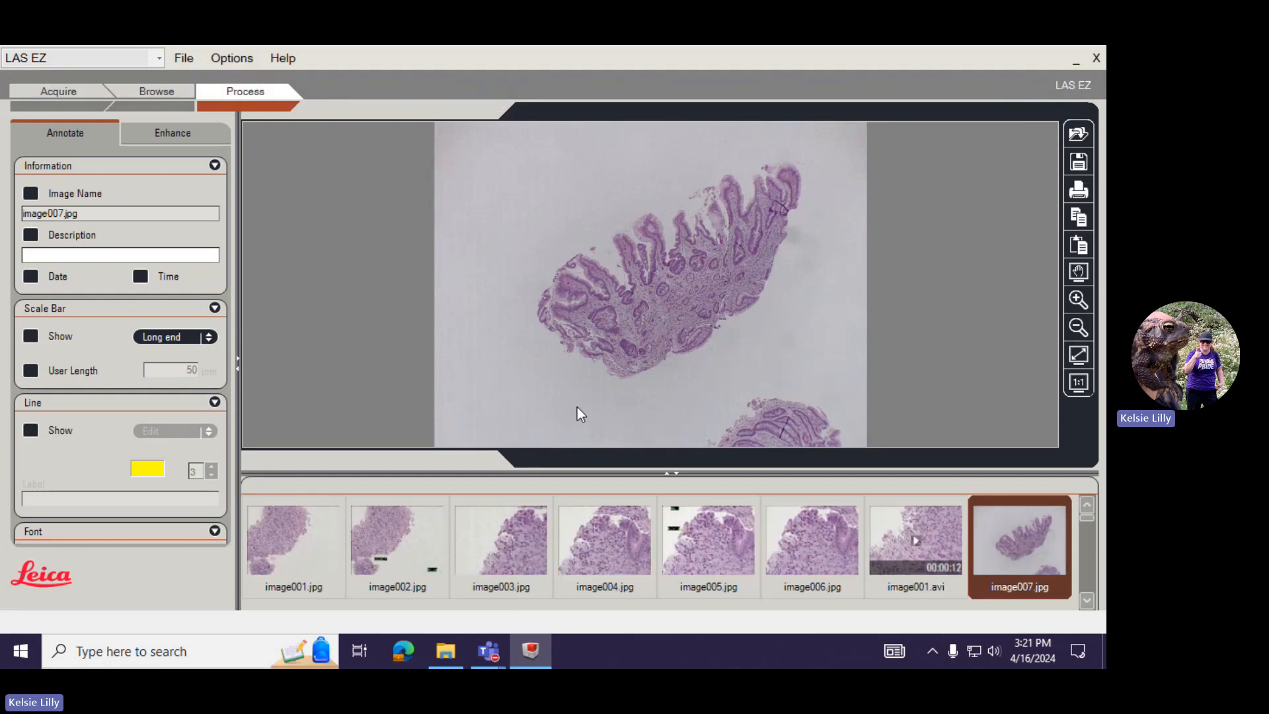
- Return to the live camera view and set gamma to 0.60 and saturation to 35.00
{"action": "left_click", "coordinate": [64, 90]}
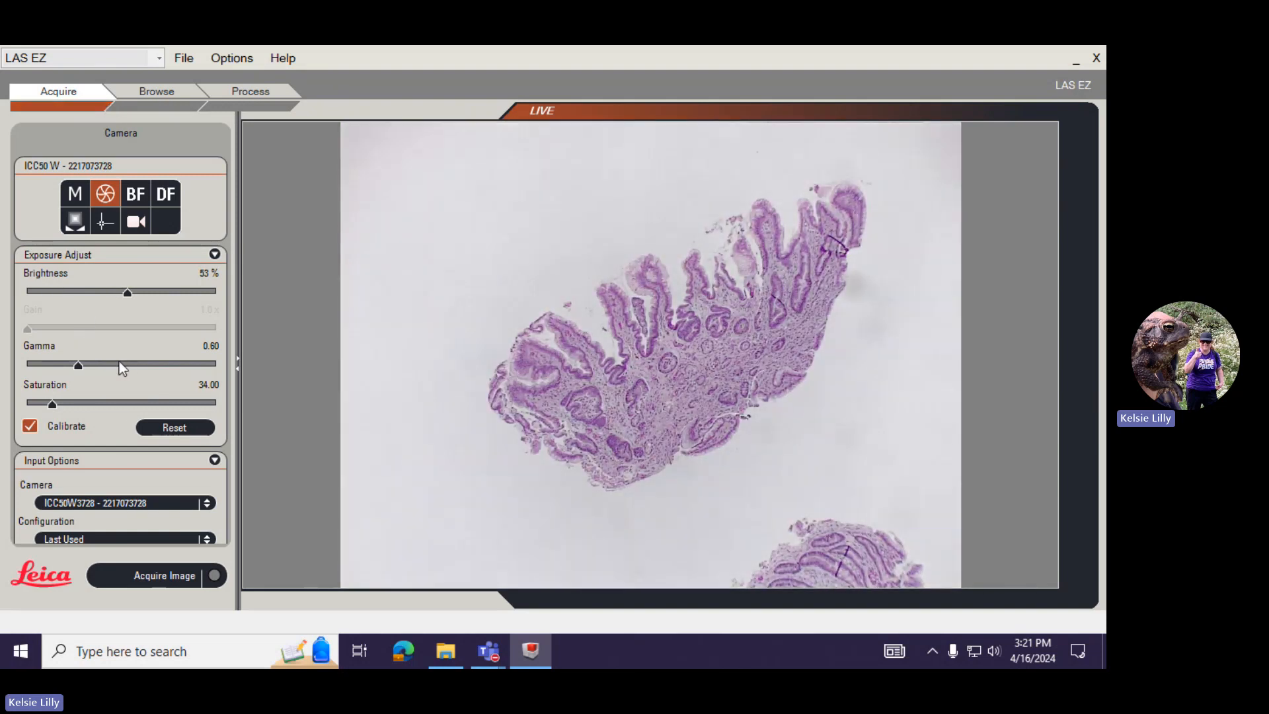
{"action": "left_click", "coordinate": [120, 363]}
{"action": "left_click", "coordinate": [38, 362]}
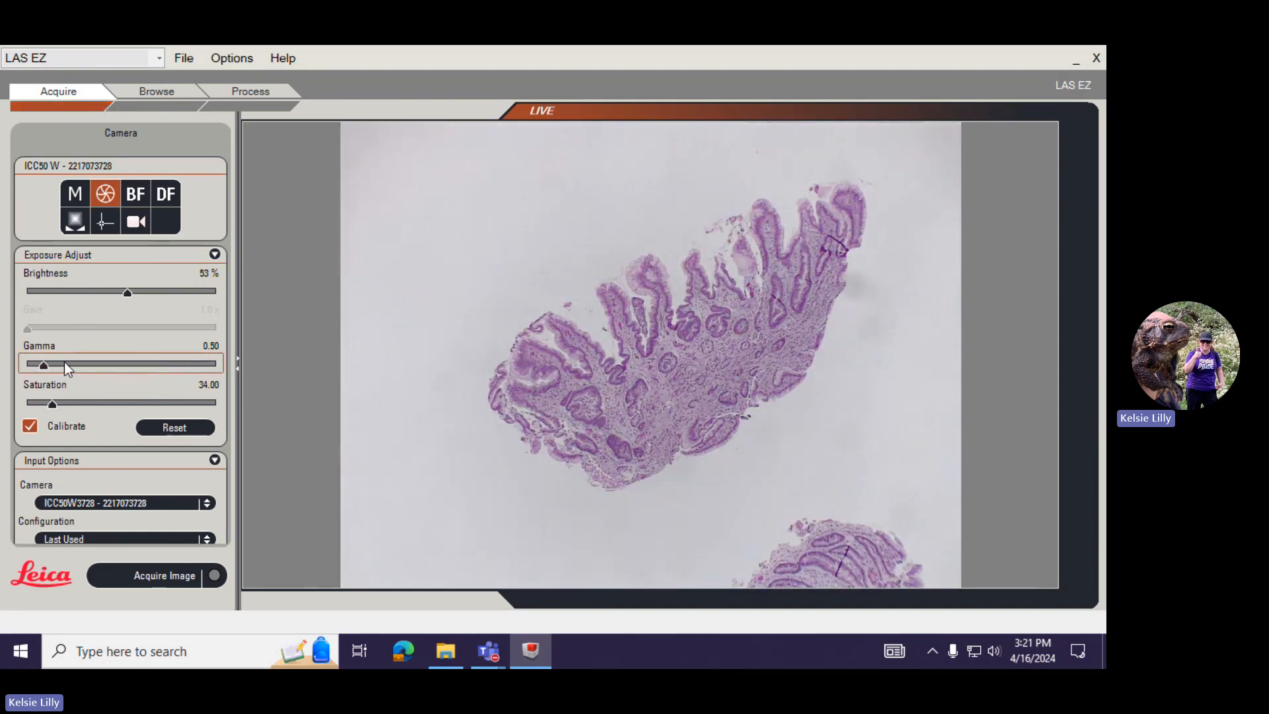
{"action": "left_click_drag", "start_coordinate": [62, 363], "coordinate": [74, 363]}
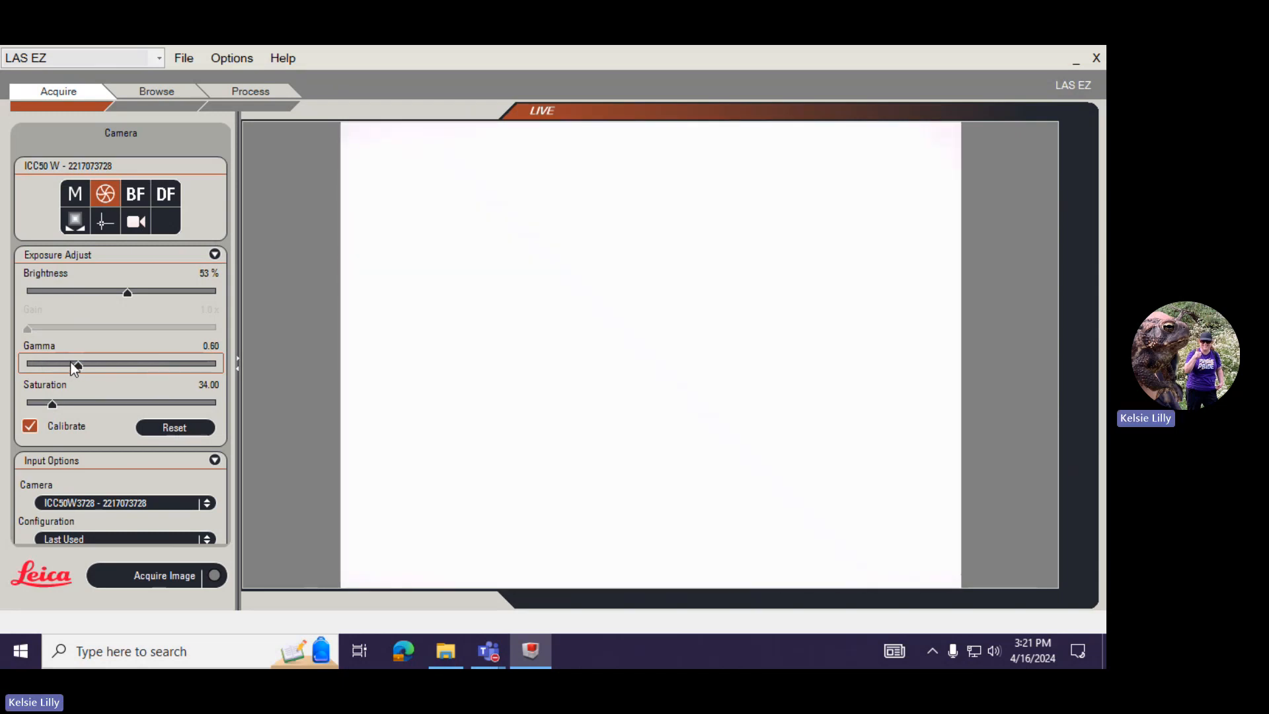
{"action": "left_click", "coordinate": [50, 403]}
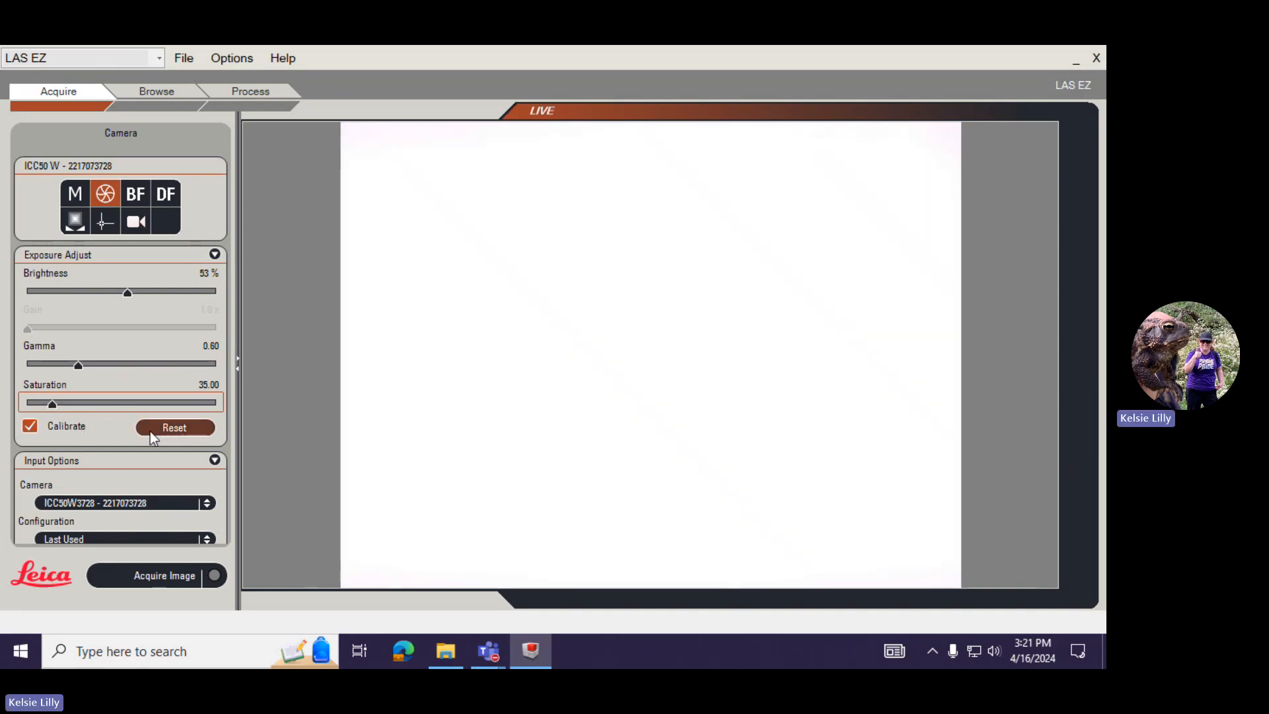
- Review the available live and captured image formats in the input options, leaving the camera settings sections collapsed
{"action": "left_click", "coordinate": [215, 256]}
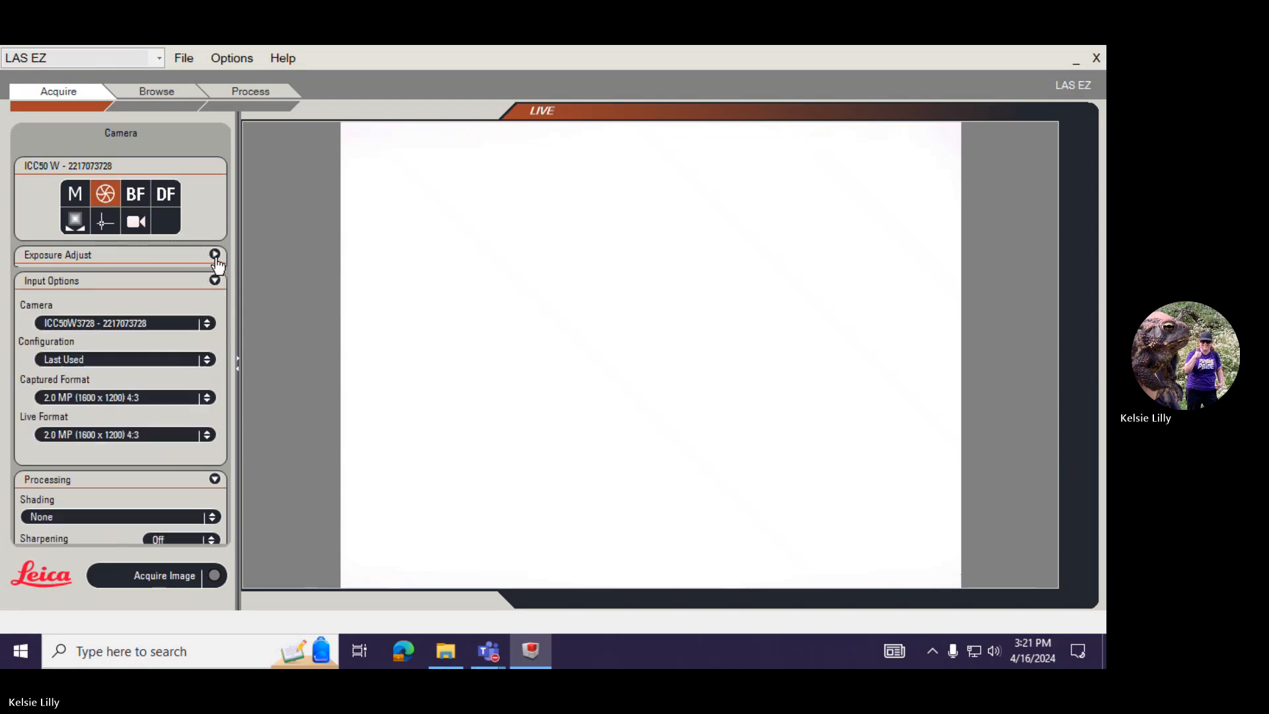
{"action": "left_click", "coordinate": [215, 255]}
{"action": "left_click", "coordinate": [215, 256]}
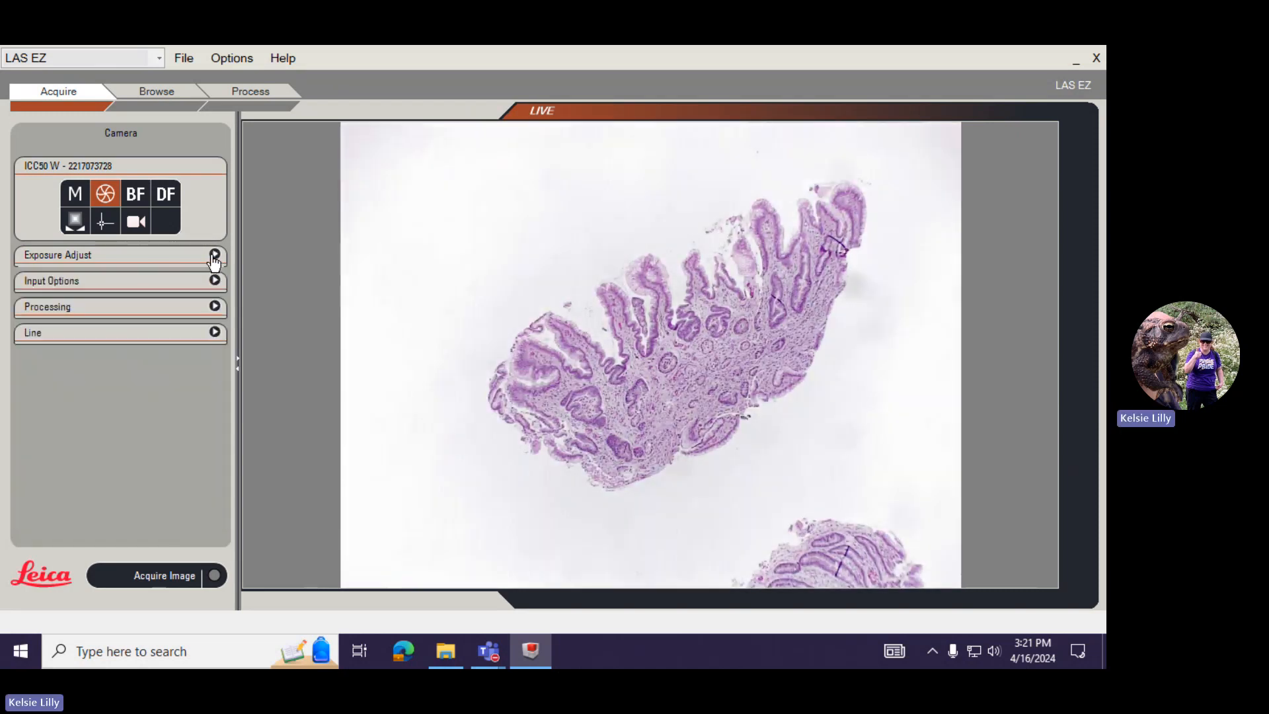
{"action": "left_click", "coordinate": [215, 280]}
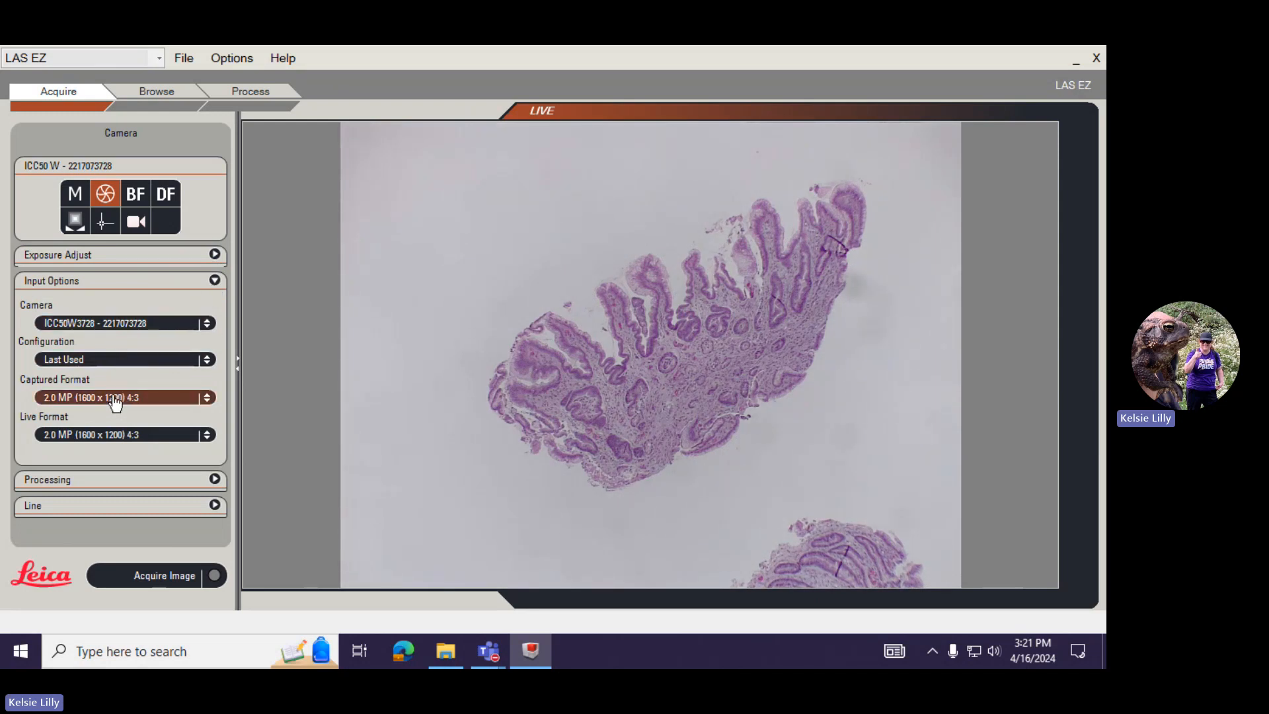
{"action": "left_click", "coordinate": [160, 438]}
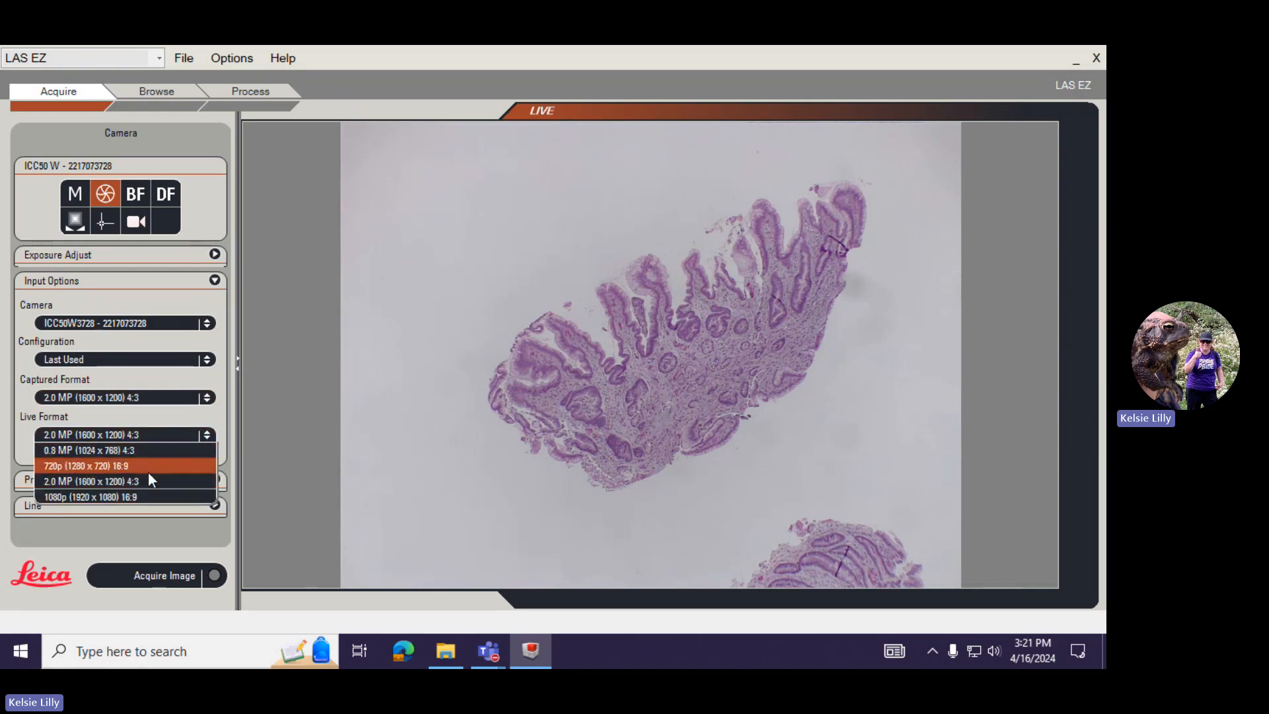
{"action": "left_click", "coordinate": [148, 399]}
{"action": "left_click", "coordinate": [144, 377]}
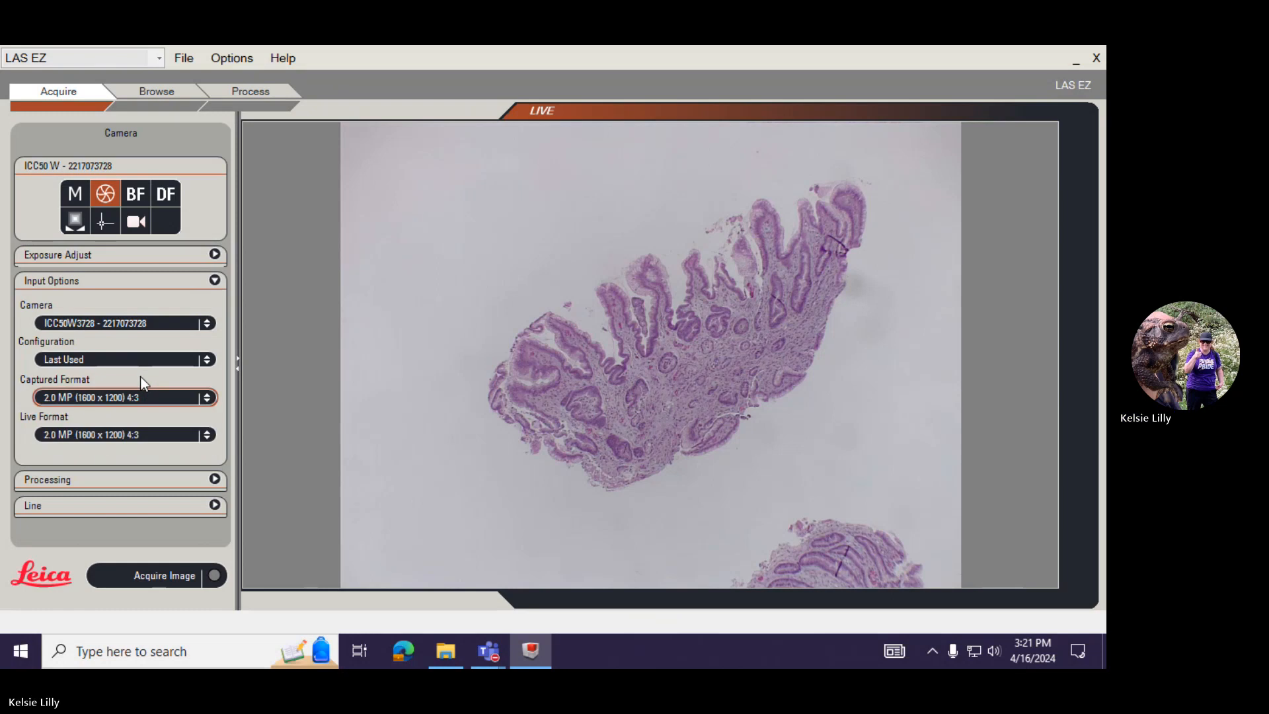
{"action": "left_click", "coordinate": [213, 282]}
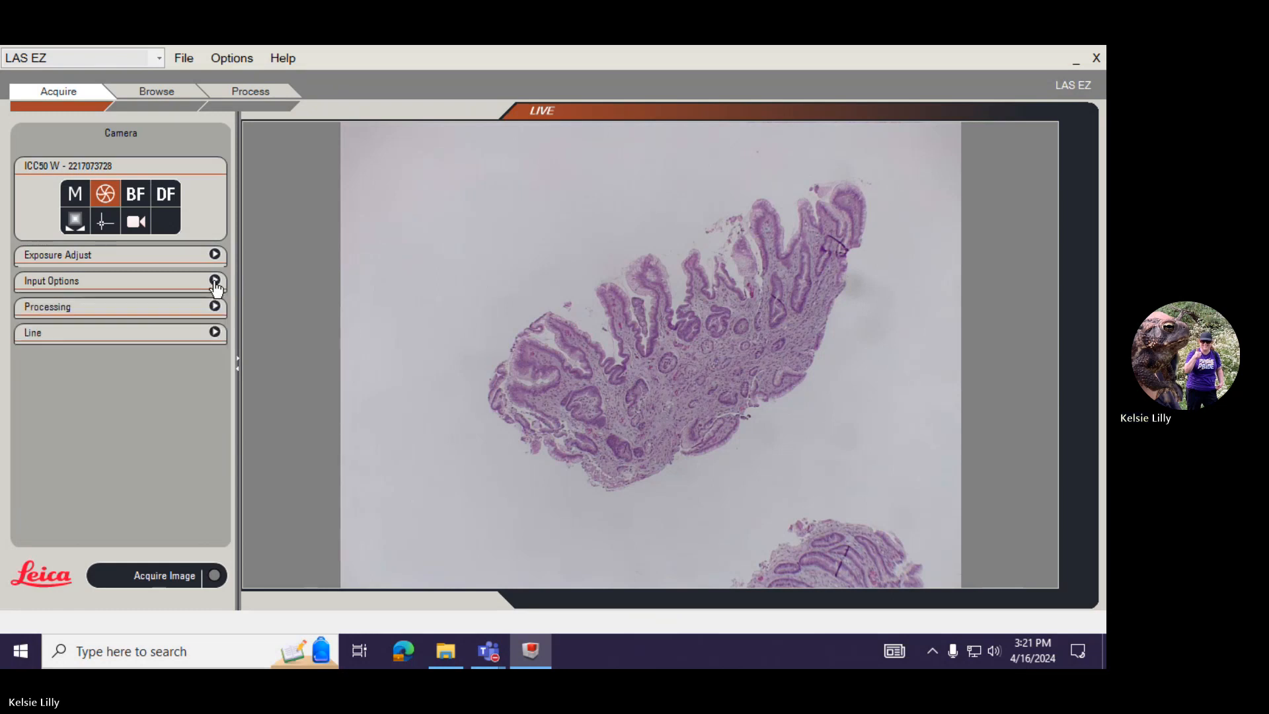
- Sample the white balance on the stained tissue, then restart the white balance sampling to correct the colour cast
{"action": "left_click", "coordinate": [105, 226]}
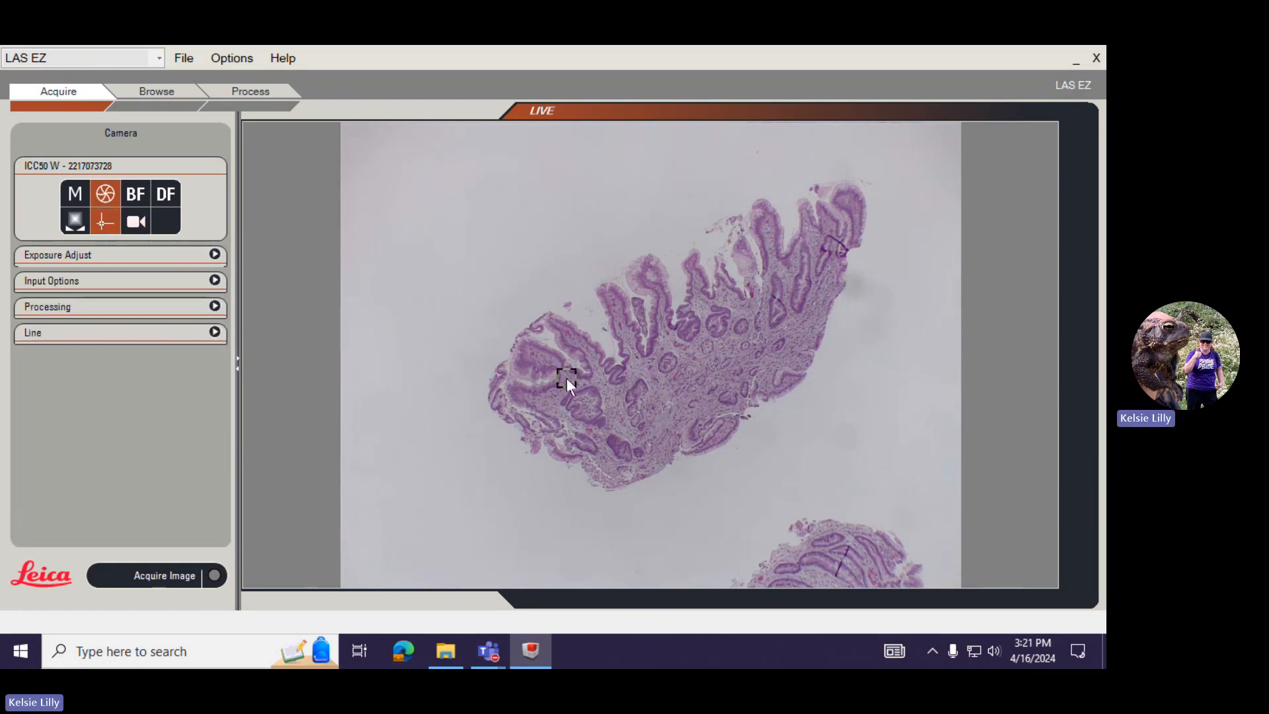
{"action": "left_click", "coordinate": [613, 377]}
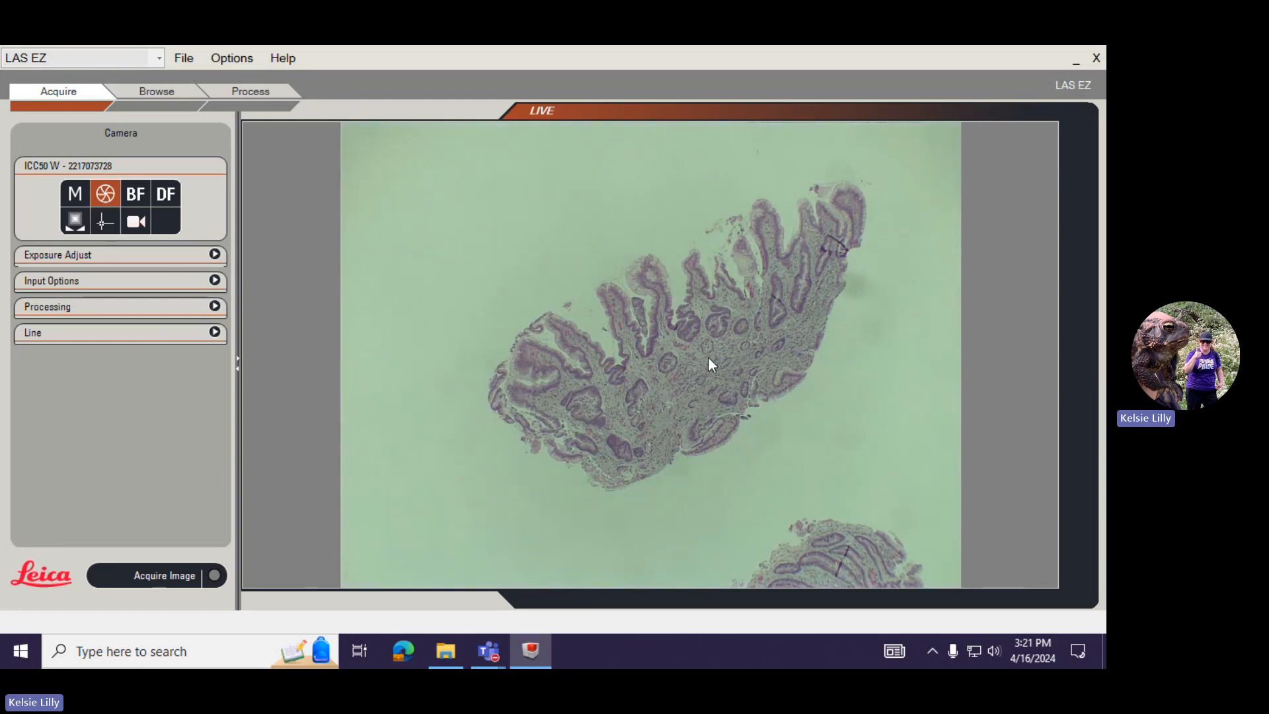
{"action": "left_click", "coordinate": [106, 226]}
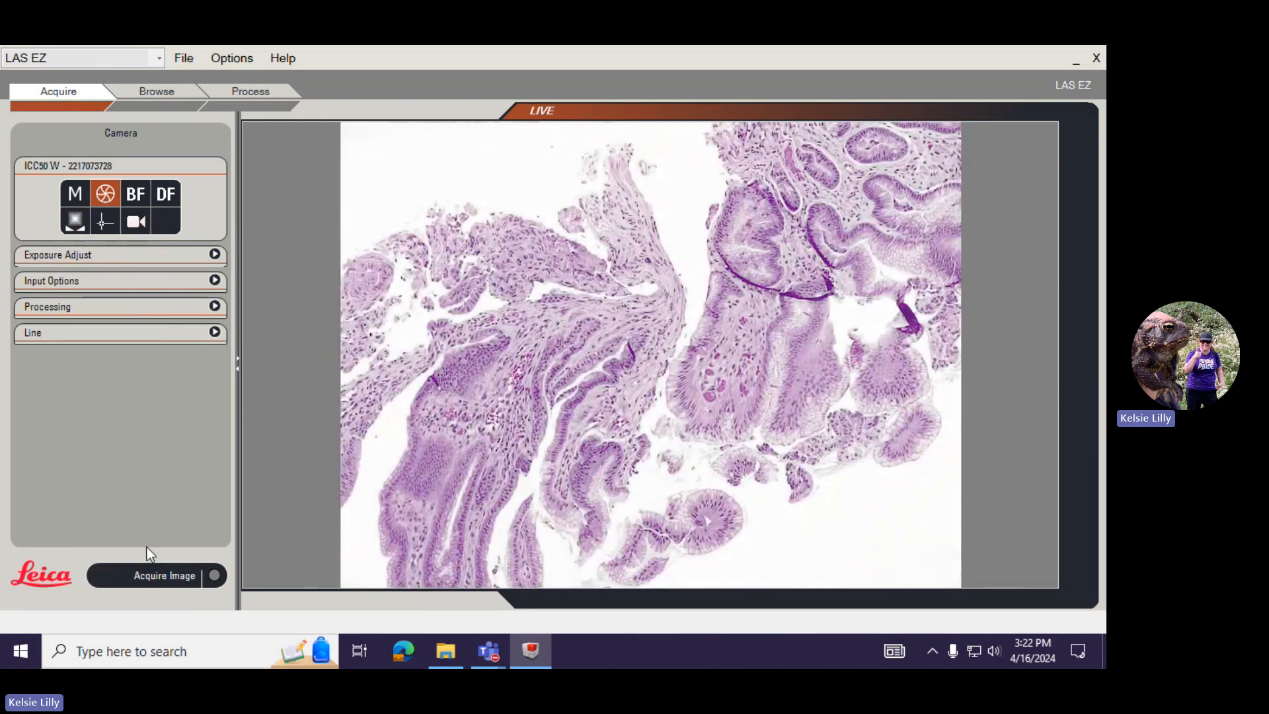
- Acquire an image of the enlarged tissue field at 10x magnification
{"action": "left_click", "coordinate": [147, 577]}
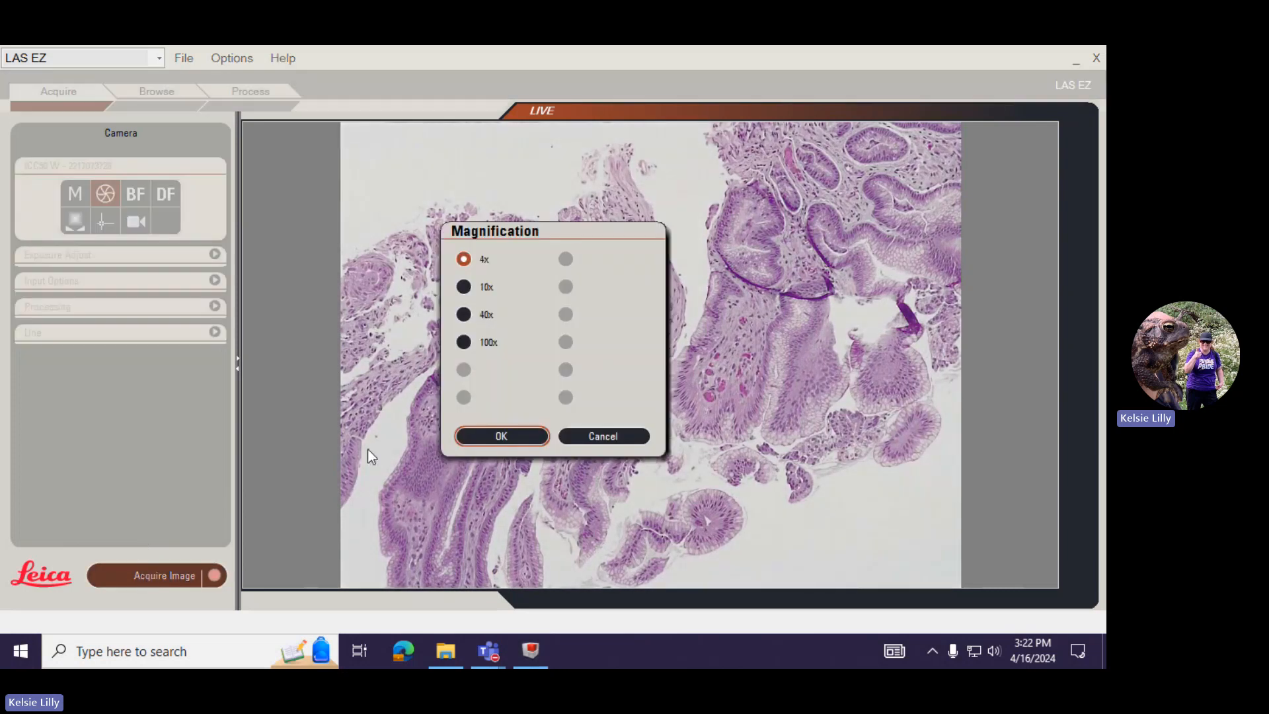
{"action": "left_click", "coordinate": [487, 288]}
{"action": "left_click", "coordinate": [489, 436]}
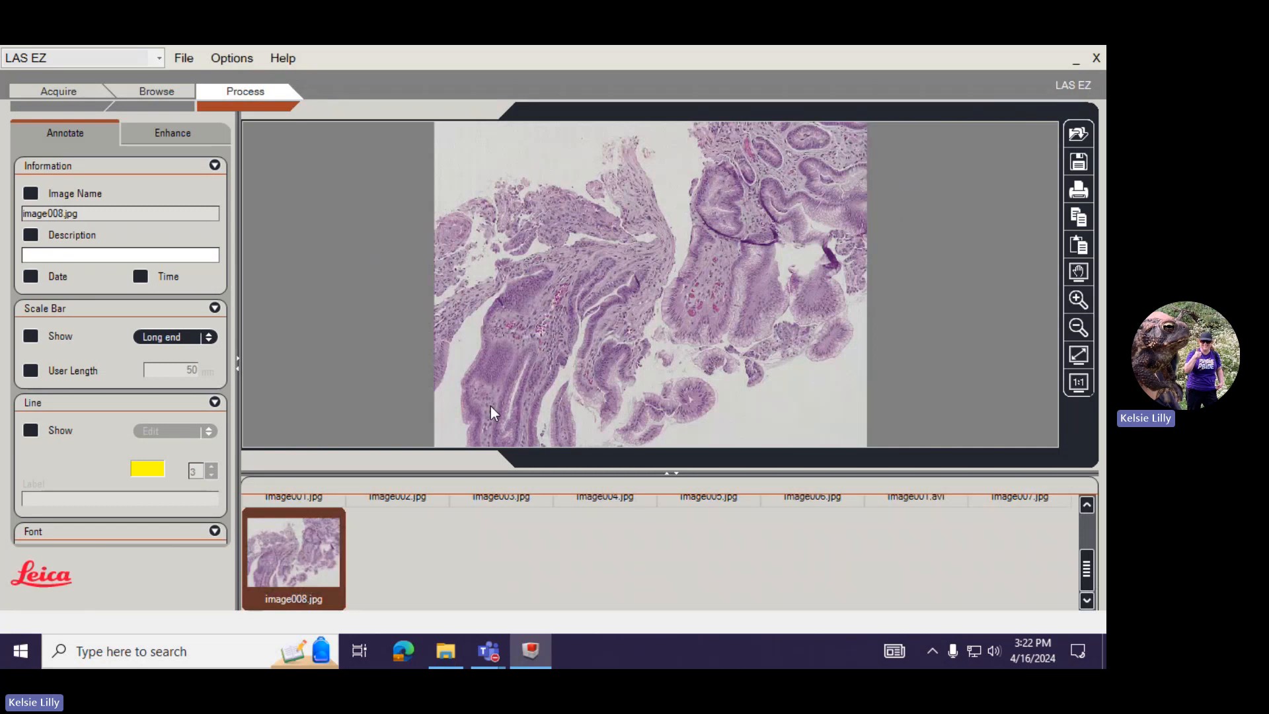
- Return to the live view and review the exposure settings and the camera configuration choices in the input options
{"action": "left_click", "coordinate": [103, 96]}
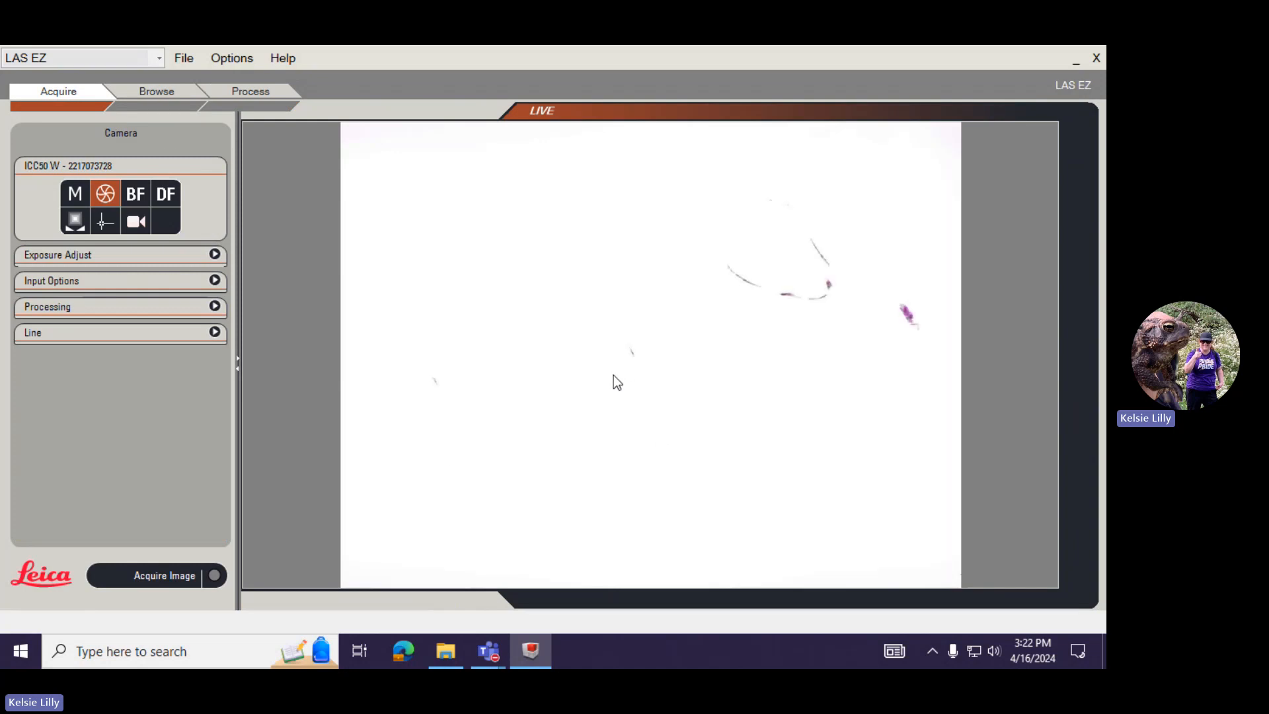
{"action": "left_click", "coordinate": [202, 279]}
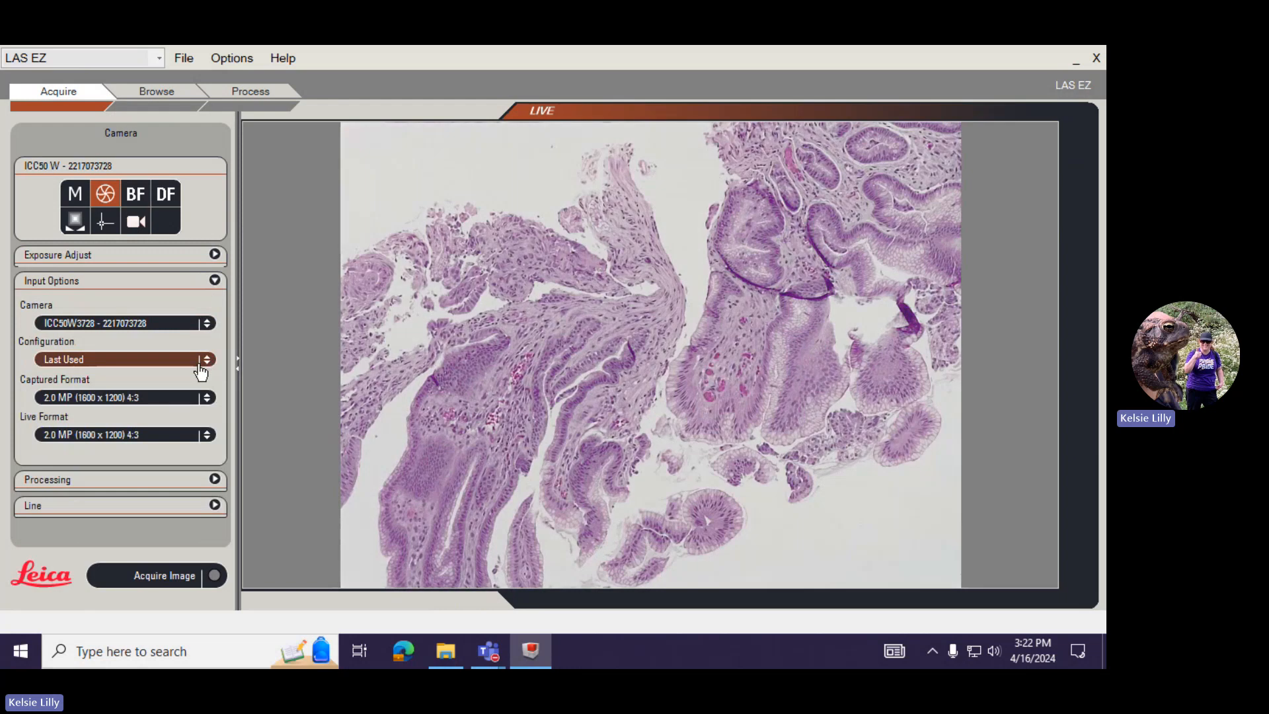
{"action": "left_click", "coordinate": [198, 279]}
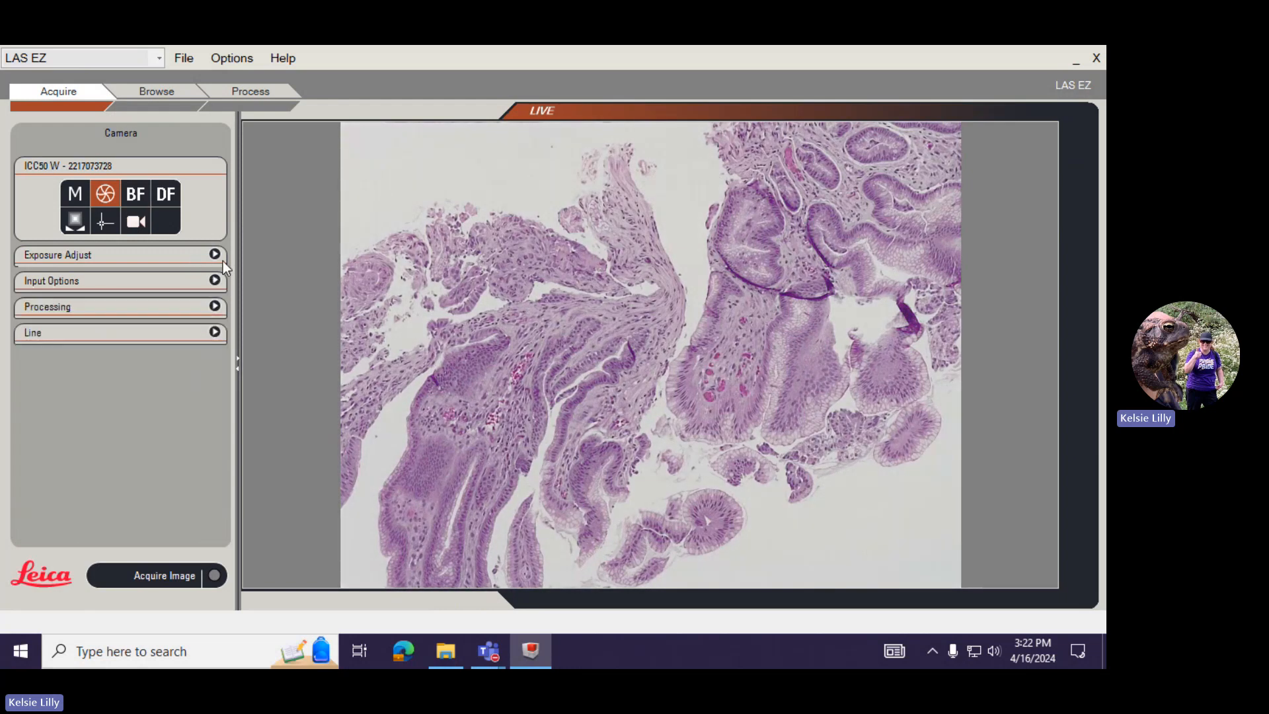
{"action": "left_click", "coordinate": [218, 257]}
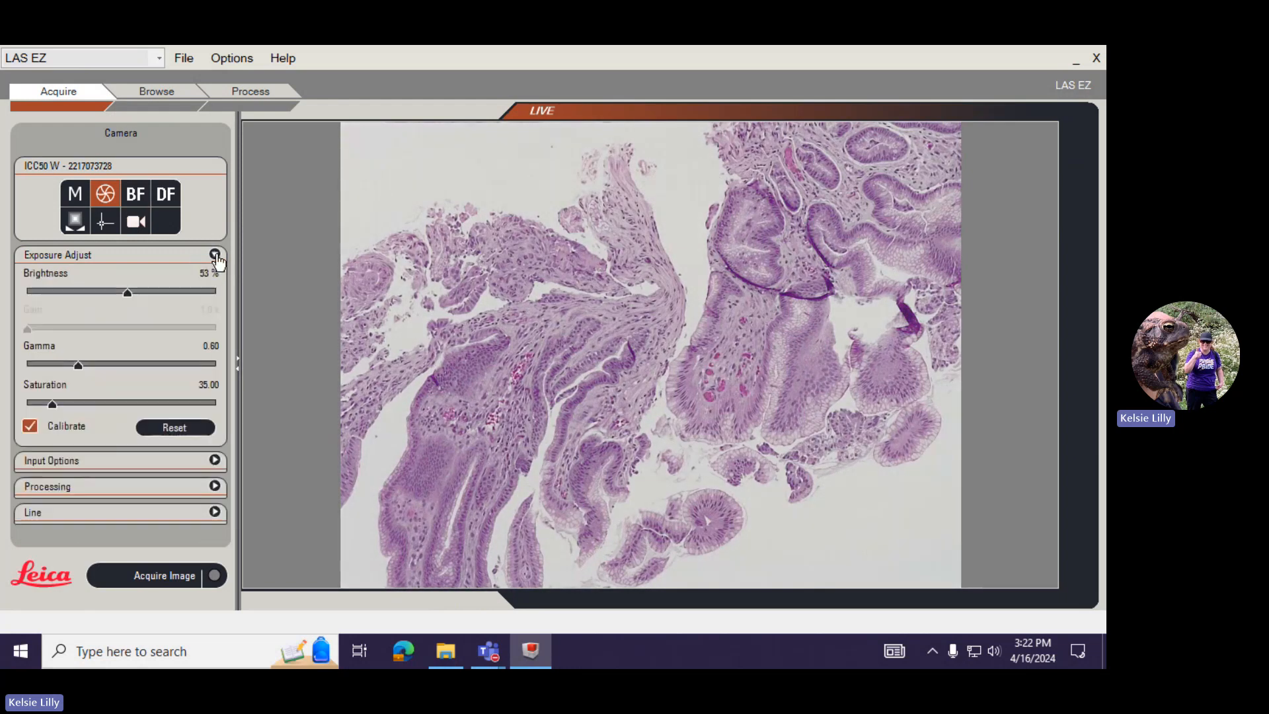
{"action": "left_click", "coordinate": [214, 459]}
{"action": "left_click", "coordinate": [159, 358]}
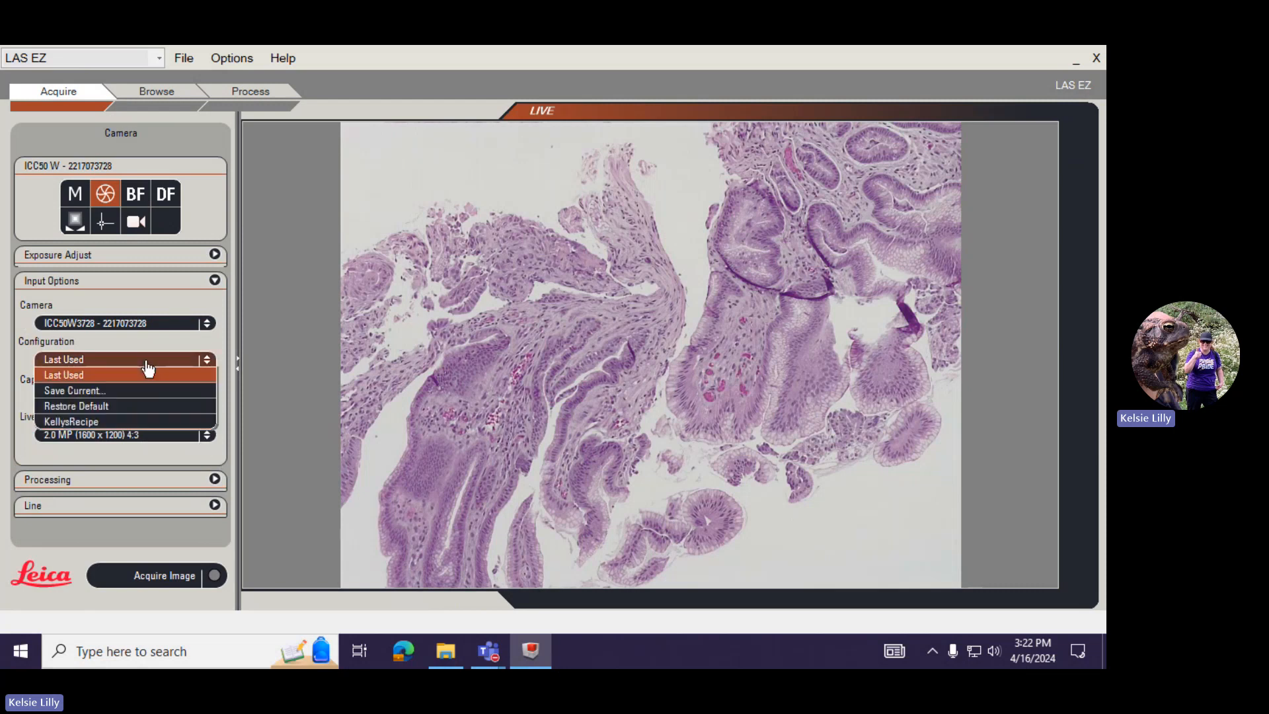
{"action": "left_click", "coordinate": [125, 390]}
{"action": "left_click", "coordinate": [278, 258]}
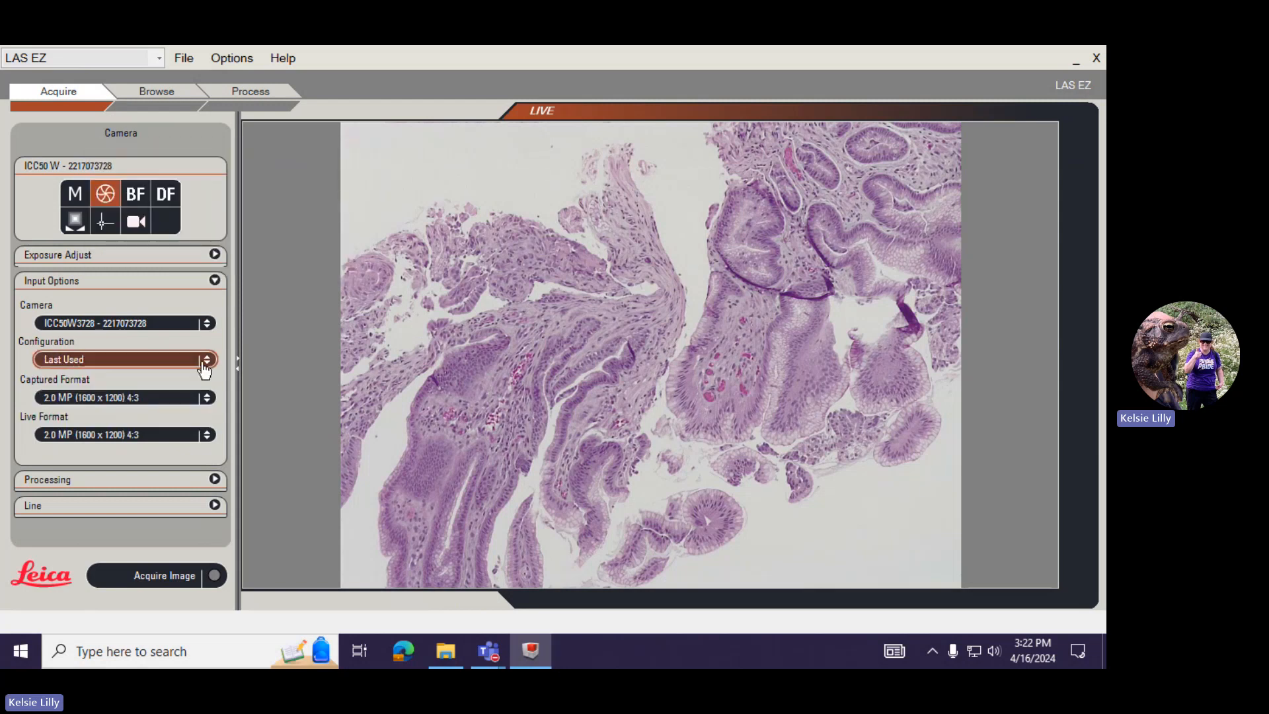
{"action": "left_click", "coordinate": [211, 258]}
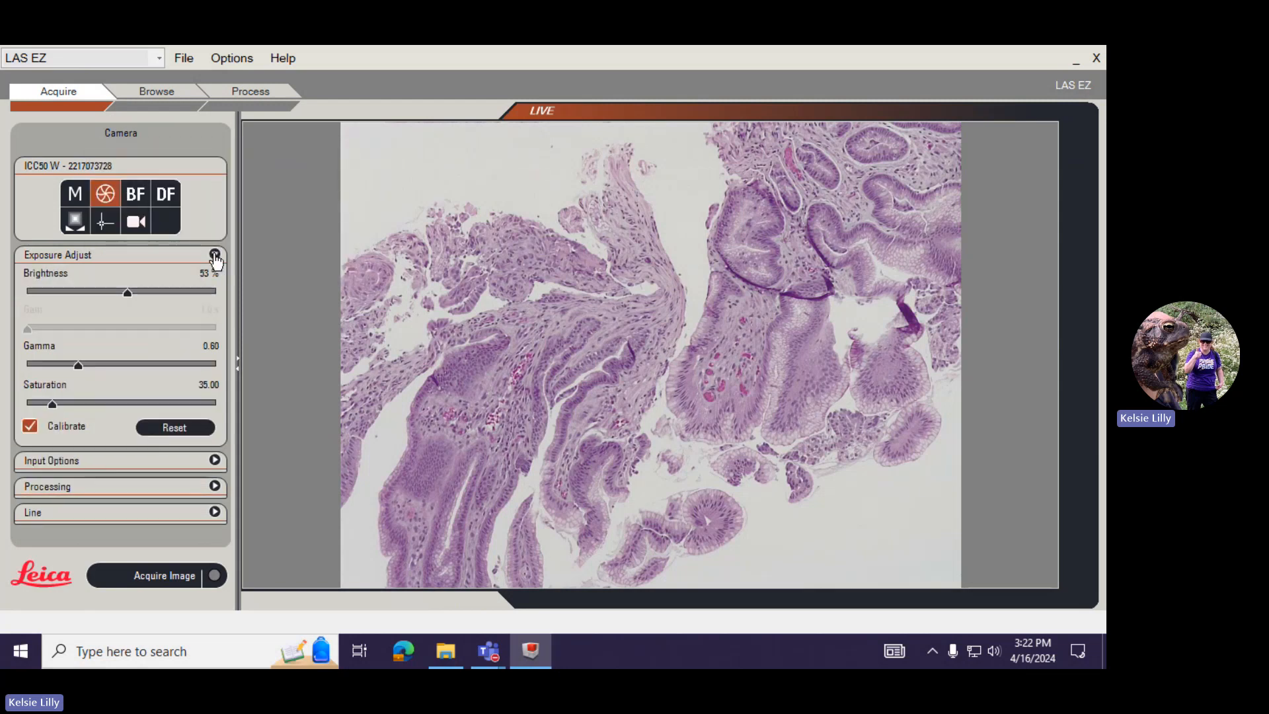
- Cancel the first magnification selection and acquire another image of the same tissue field
{"action": "left_click", "coordinate": [157, 576]}
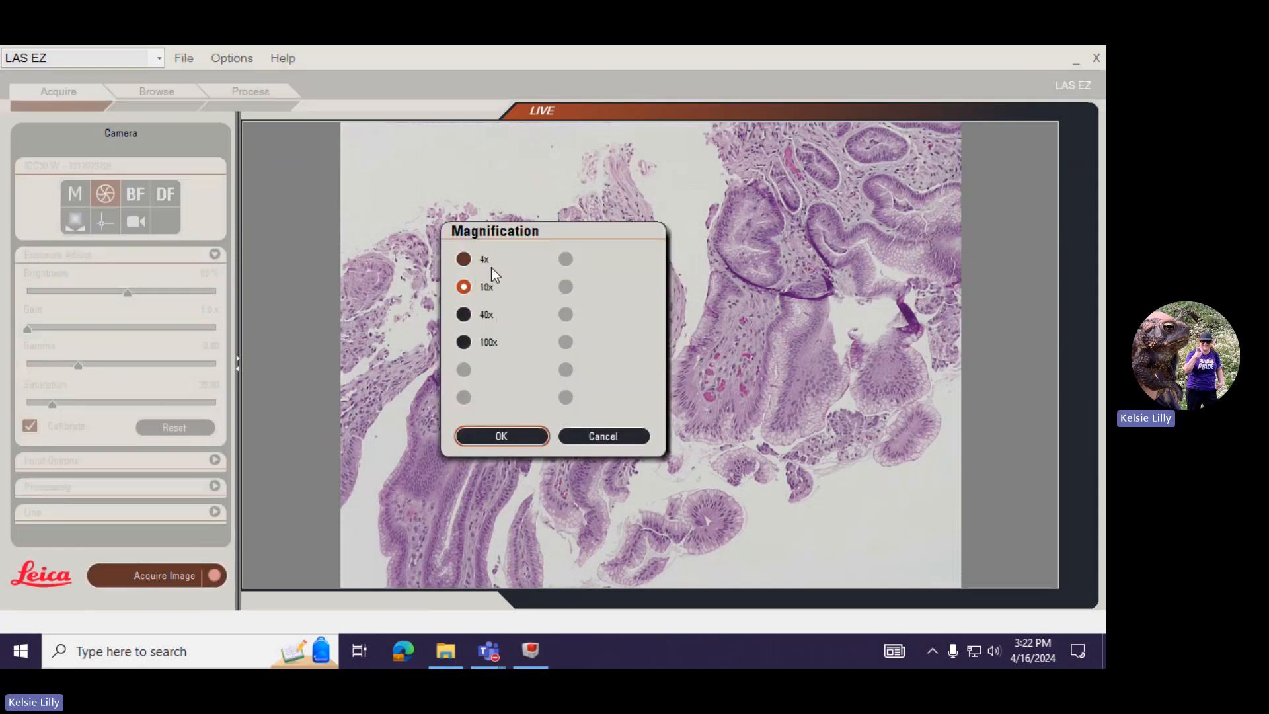
{"action": "left_click", "coordinate": [600, 435]}
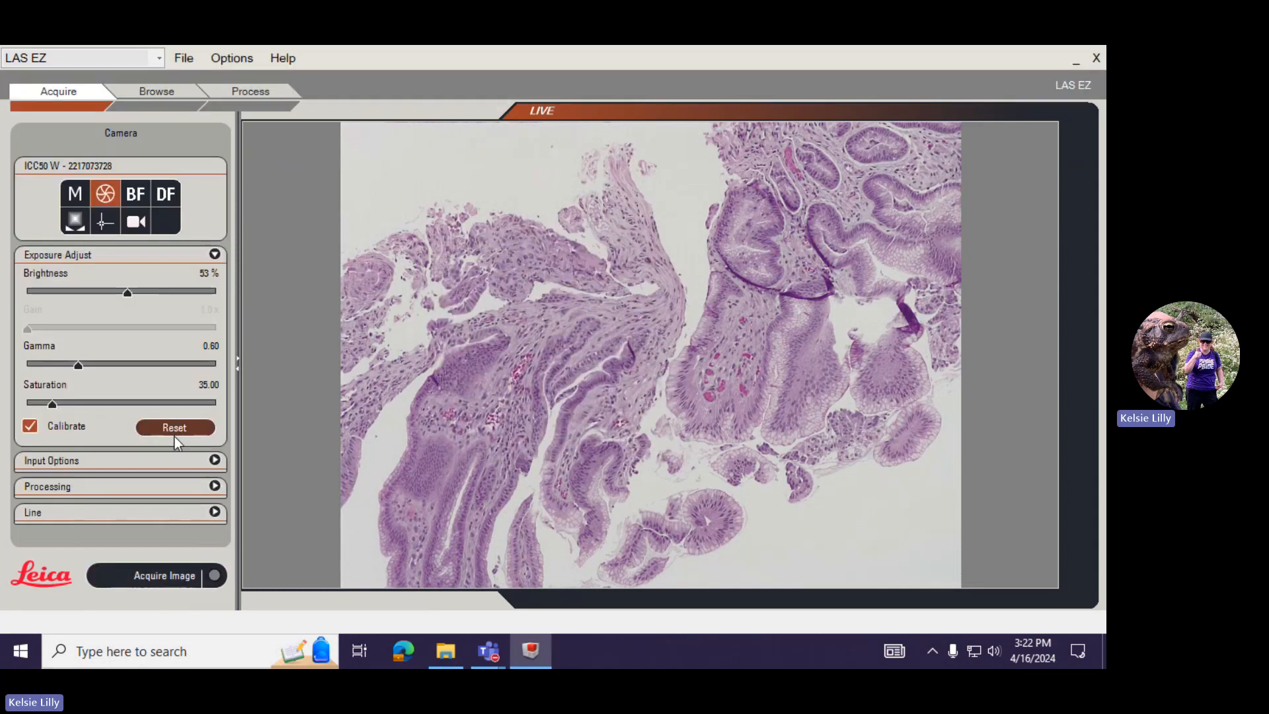
{"action": "left_click", "coordinate": [198, 572]}
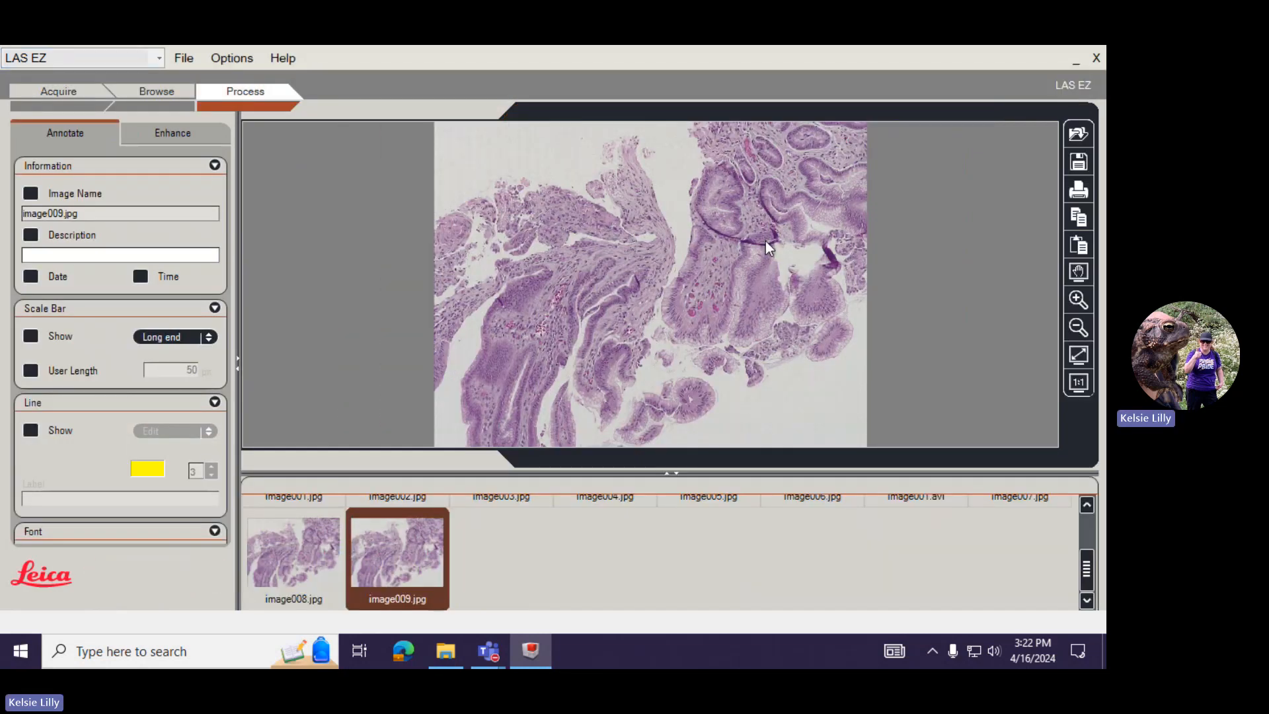
- Record a movie of about 7 seconds of the live tissue at 10x magnification and play back the recording
{"action": "left_click", "coordinate": [66, 90]}
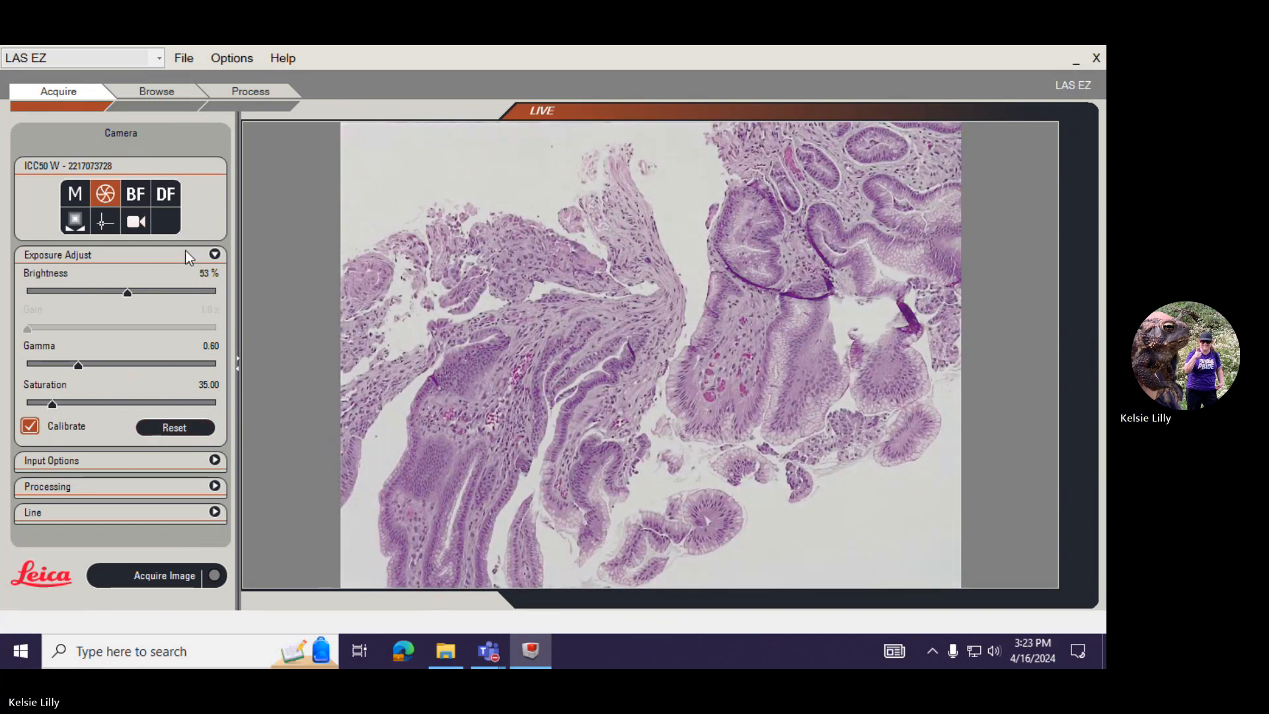
{"action": "left_click", "coordinate": [144, 225]}
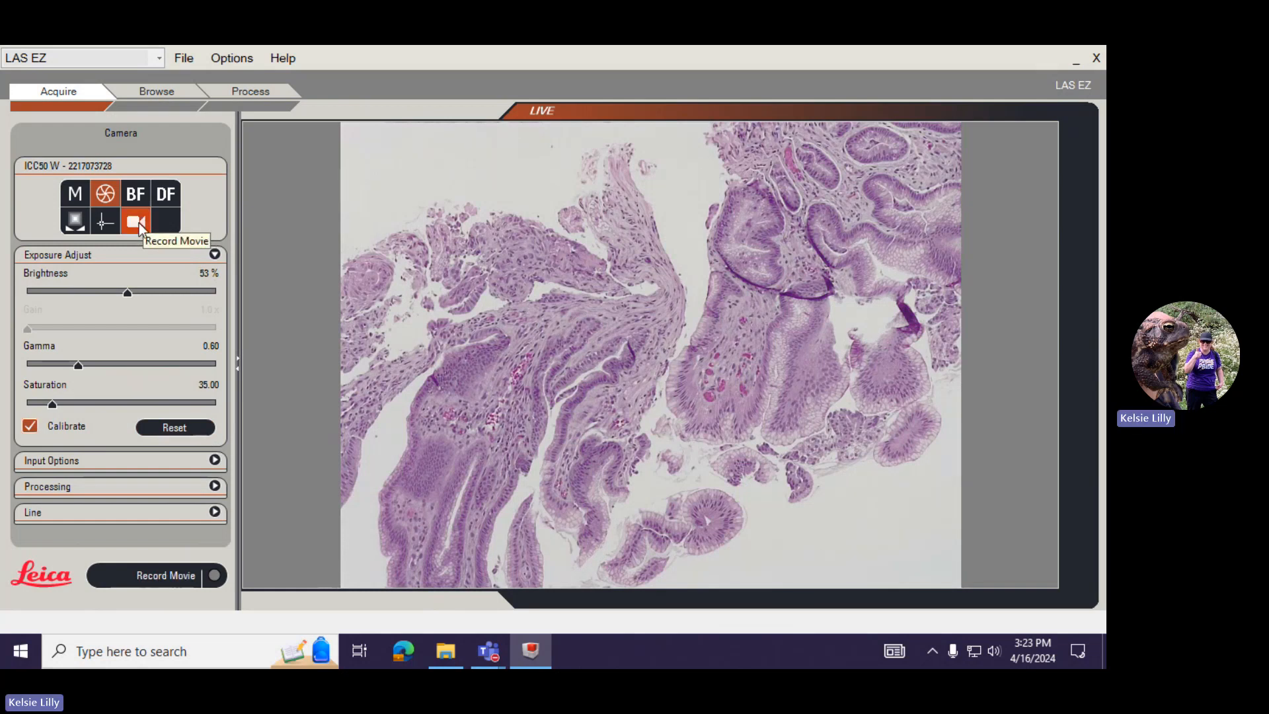
{"action": "left_click", "coordinate": [161, 563]}
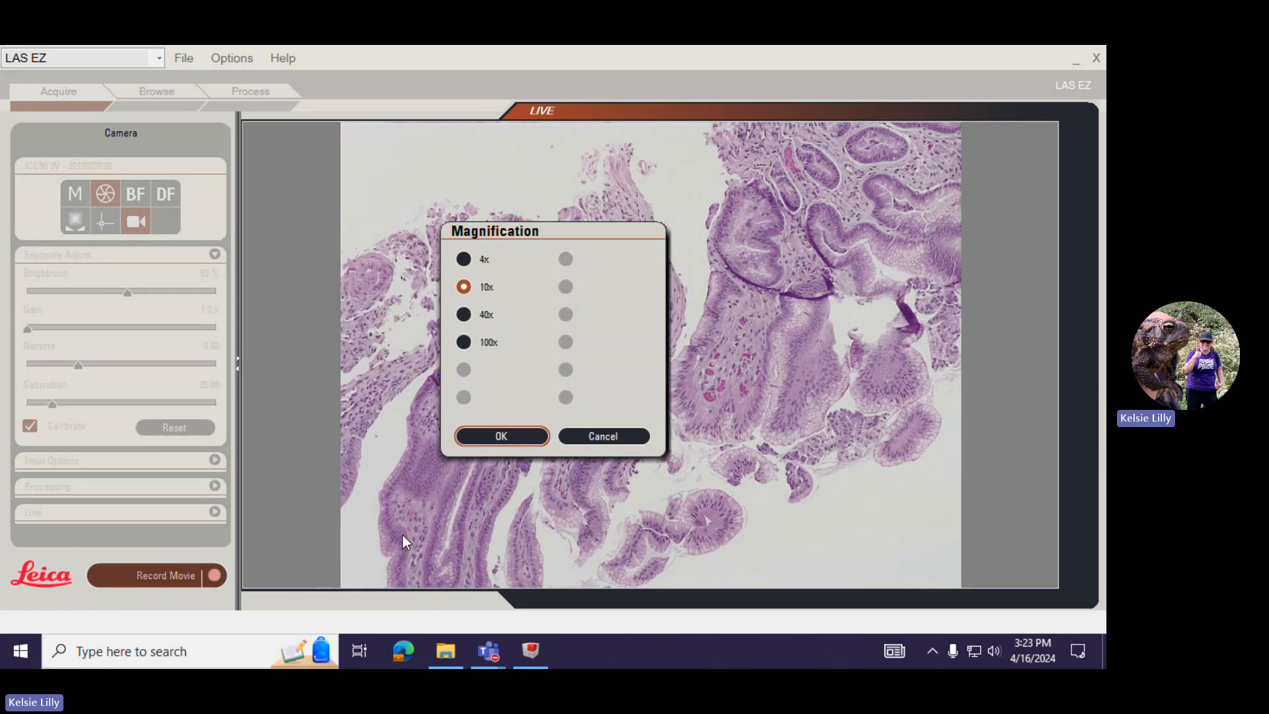
{"action": "left_click", "coordinate": [521, 438]}
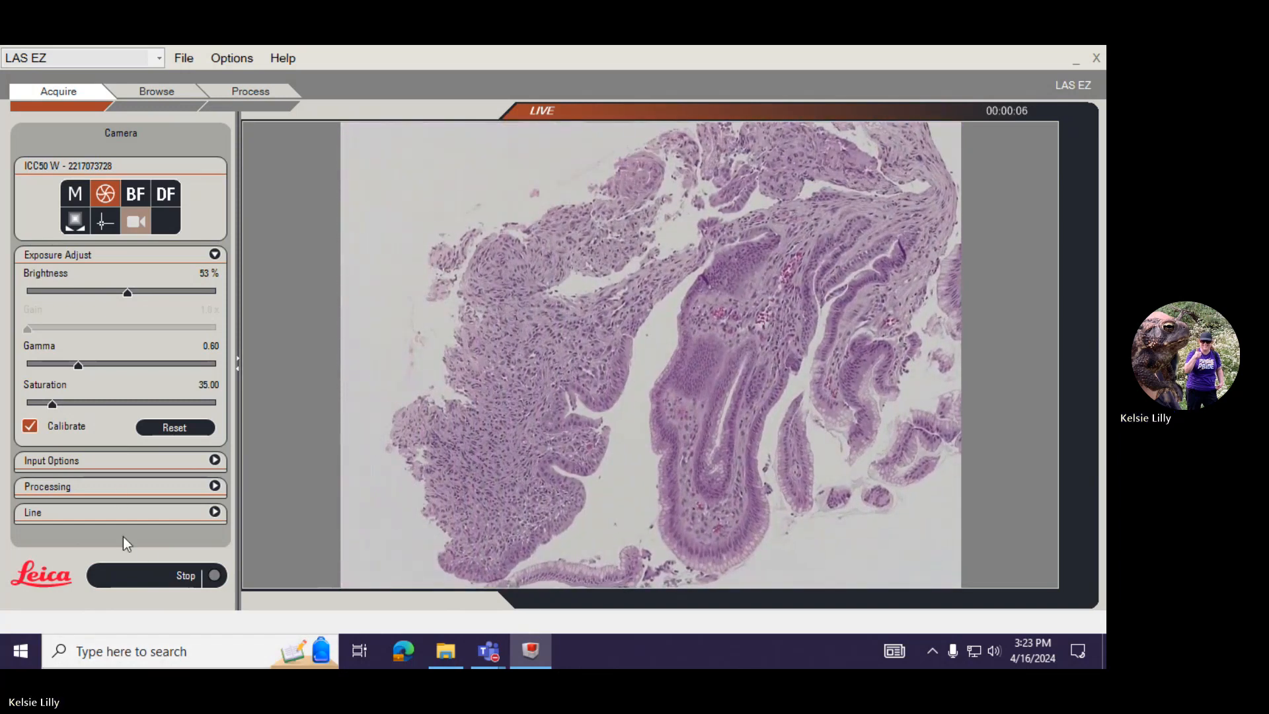
{"action": "left_click", "coordinate": [162, 578]}
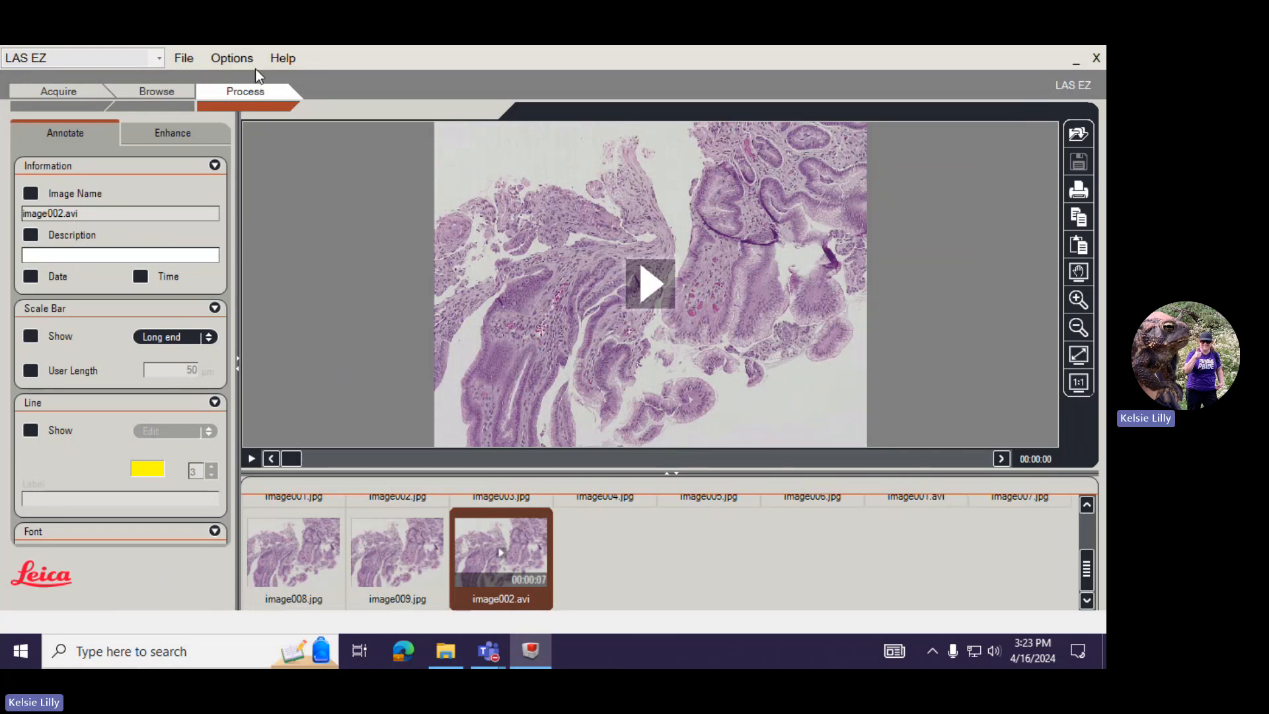
{"action": "left_click", "coordinate": [191, 93]}
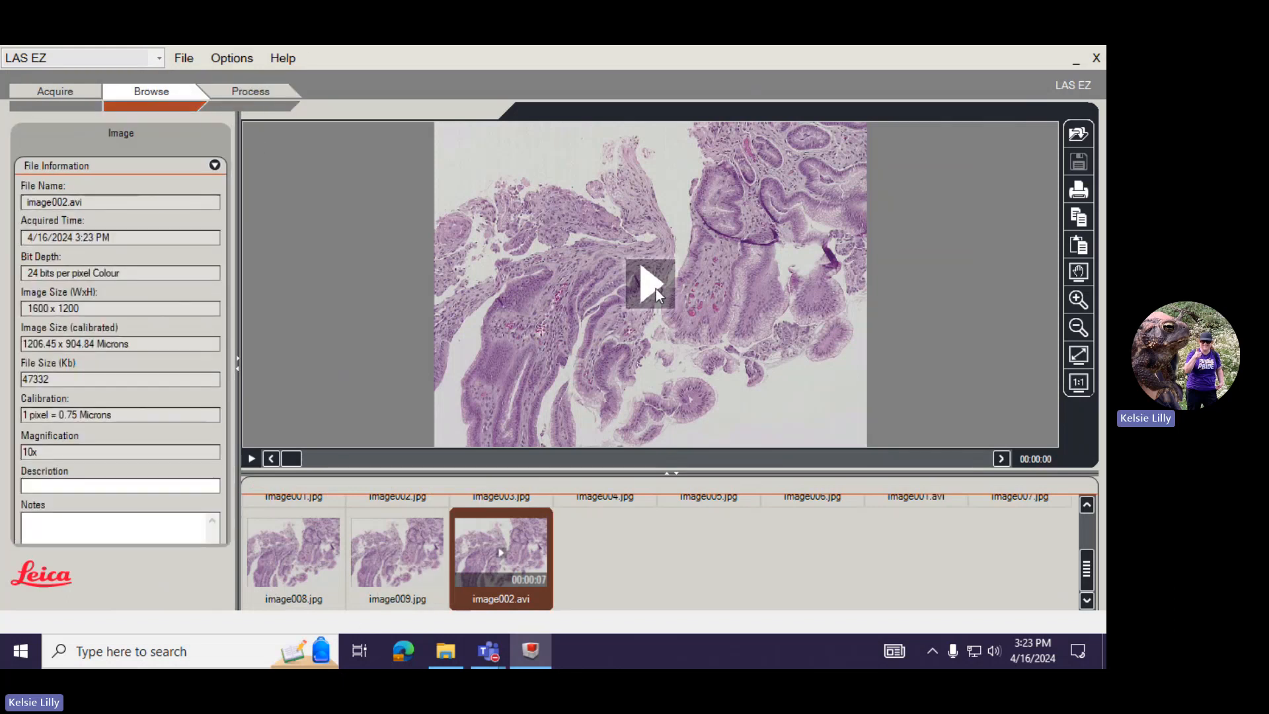
{"action": "left_click", "coordinate": [650, 284]}
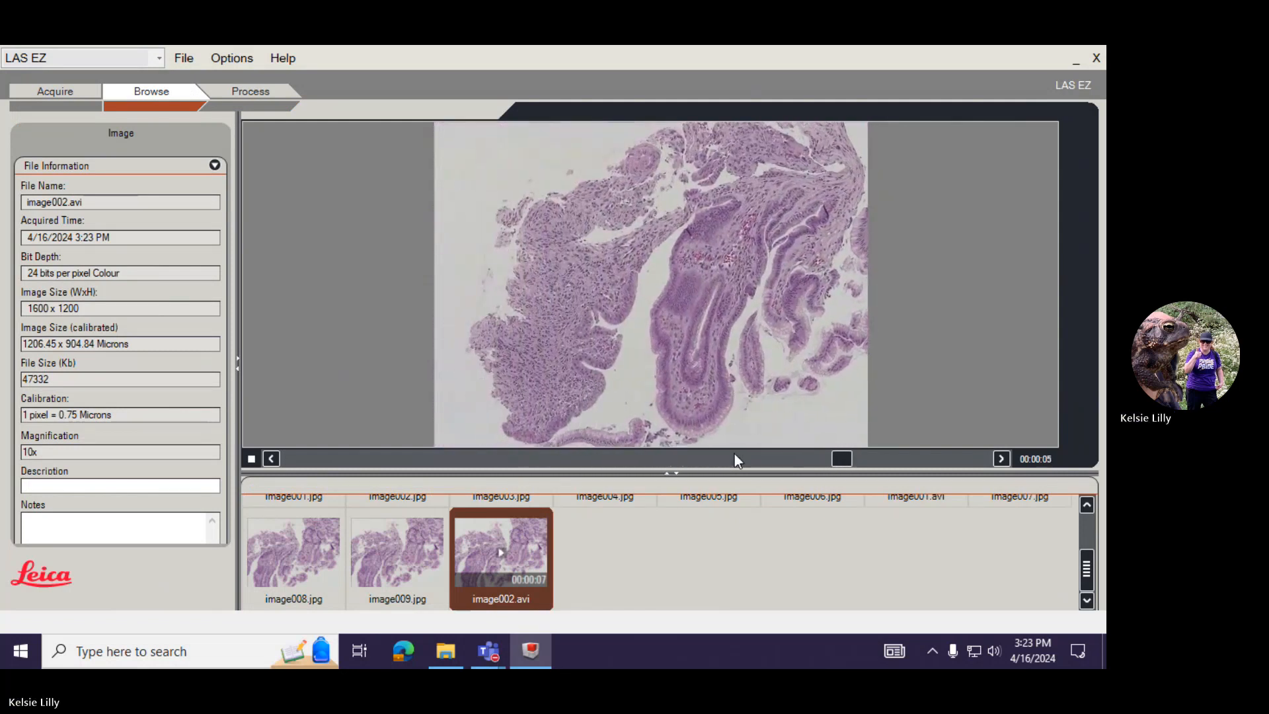
- Return to the live view and acquire an image of the enlarged tissue at 40x magnification
{"action": "left_click", "coordinate": [58, 91]}
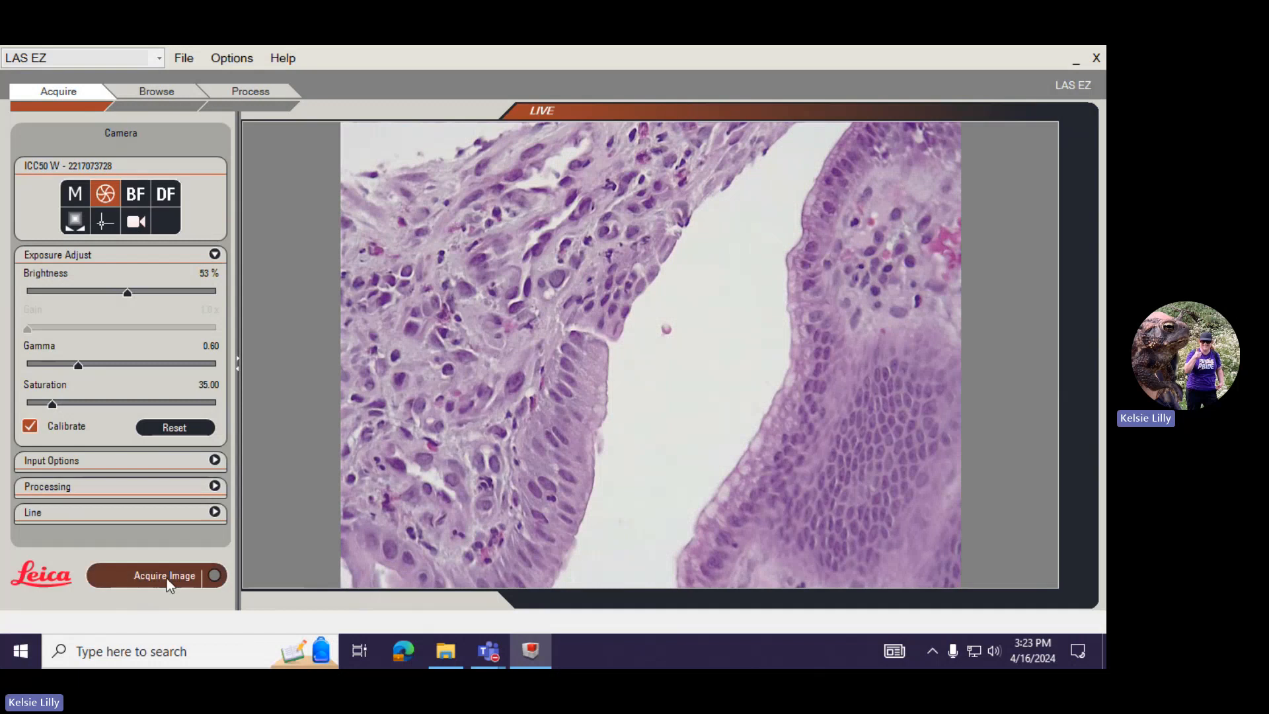
{"action": "left_click", "coordinate": [186, 576]}
{"action": "left_click", "coordinate": [484, 317]}
{"action": "left_click", "coordinate": [506, 430]}
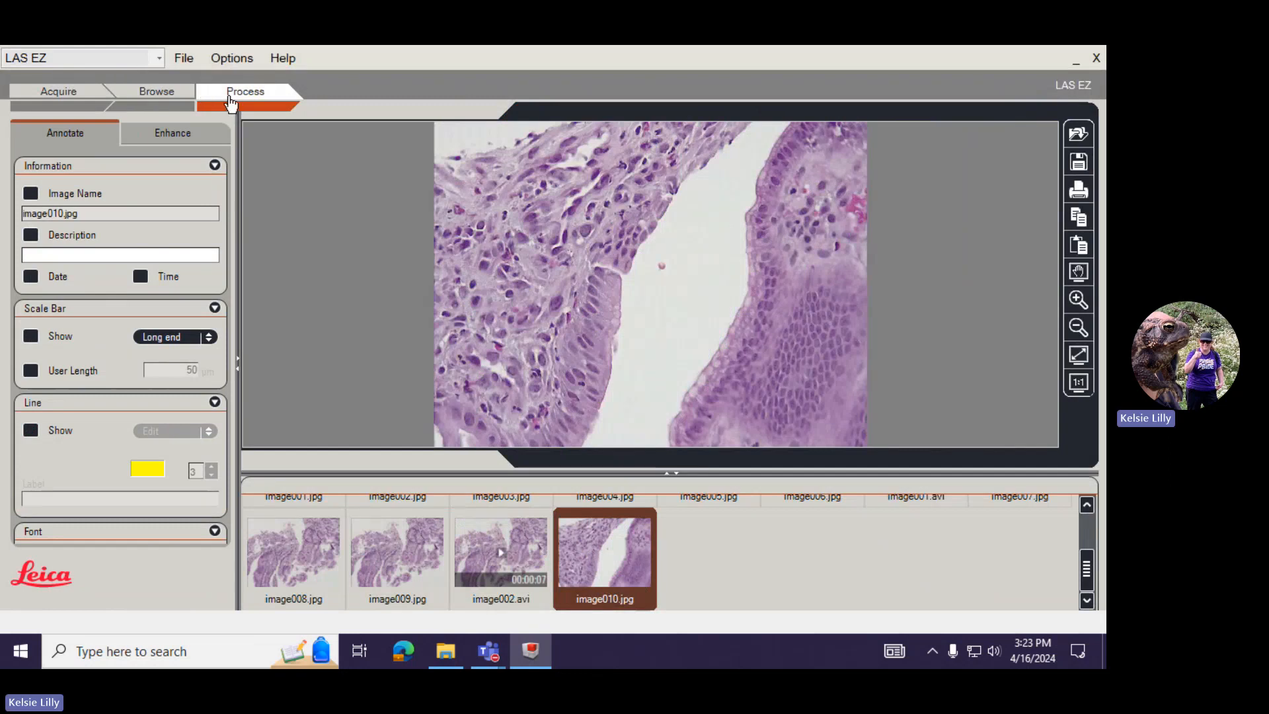
- Try the image name overlay and a short text as the description overlay on the captured 40x image
{"action": "left_click", "coordinate": [71, 202]}
{"action": "left_click", "coordinate": [71, 204]}
{"action": "left_click", "coordinate": [73, 231]}
{"action": "left_click", "coordinate": [87, 258]}
{"action": "type", "text": "Clayu"}
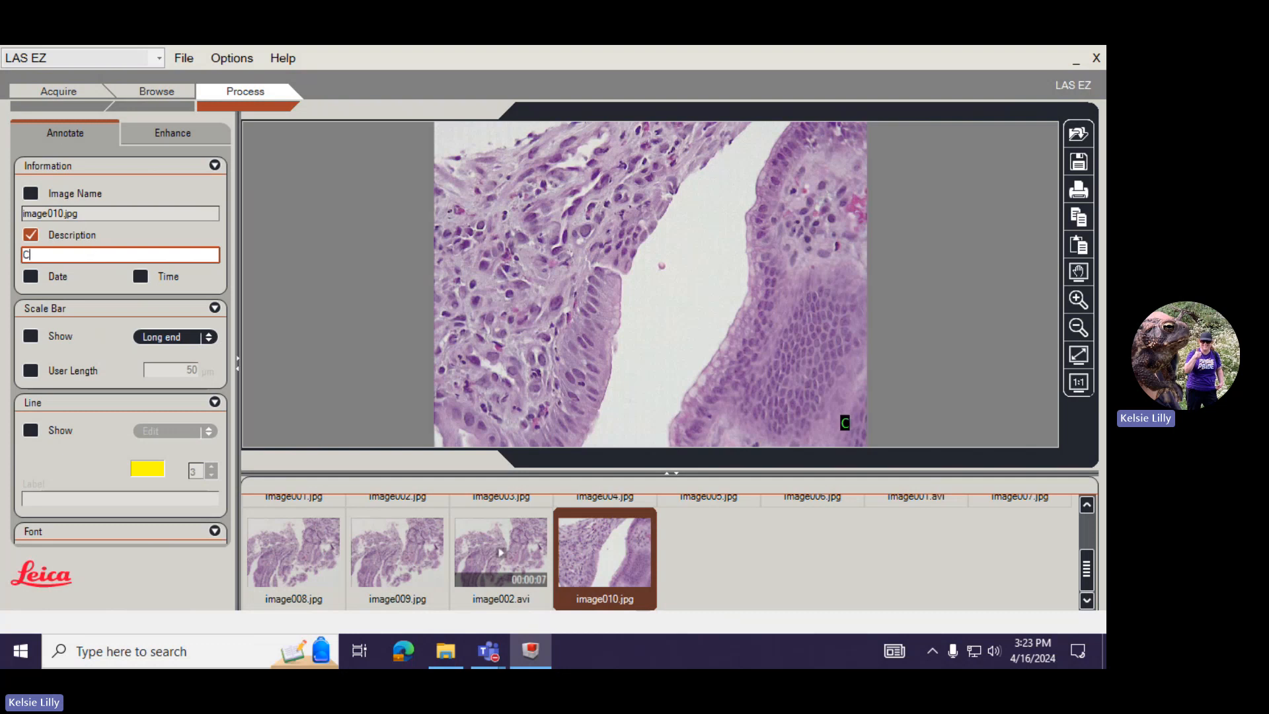
{"action": "key", "text": "BackSpace"}
{"action": "type", "text": "ton"}
{"action": "key", "text": "BackSpace"}
{"action": "key", "text": "BackSpace"}
- Erase the description text, try the date and time overlays, and turn all information overlays off
{"action": "left_click", "coordinate": [30, 276]}
{"action": "key", "text": "BackSpace"}
{"action": "key", "text": "BackSpace"}
{"action": "key", "text": "BackSpace"}
{"action": "key", "text": "BackSpace"}
{"action": "key", "text": "BackSpace"}
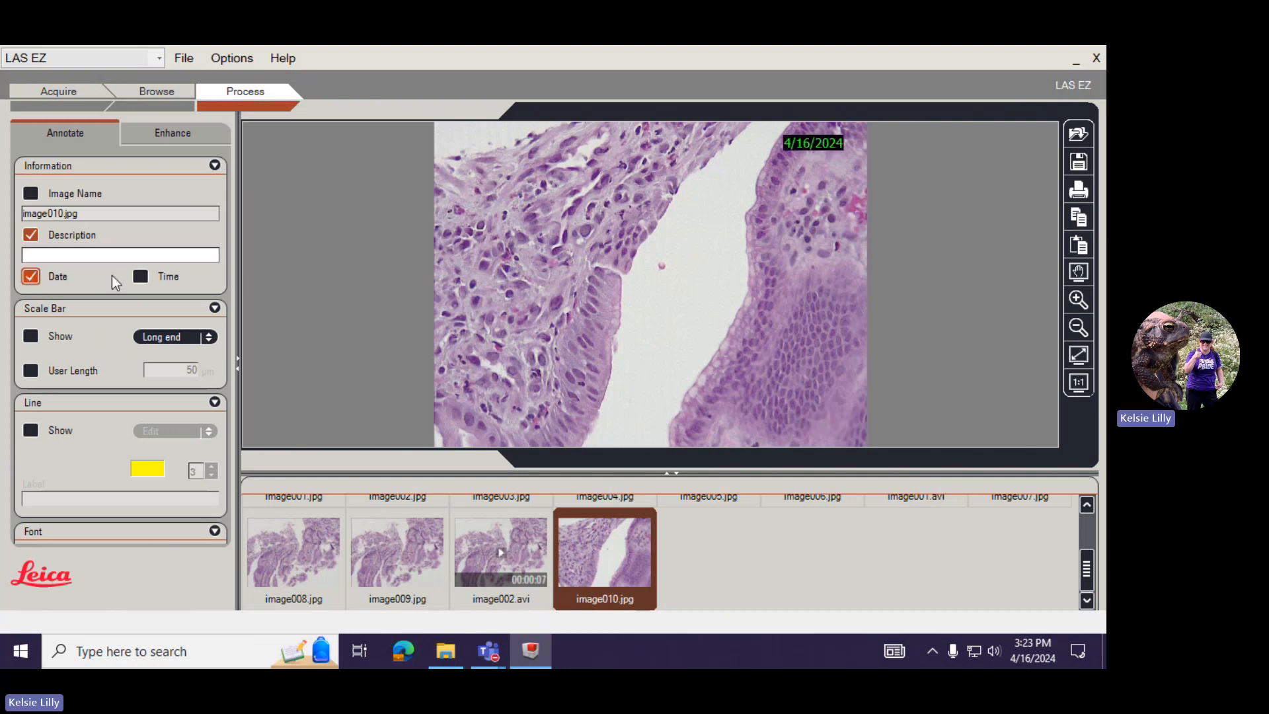
{"action": "left_click", "coordinate": [159, 278]}
{"action": "left_click", "coordinate": [156, 279]}
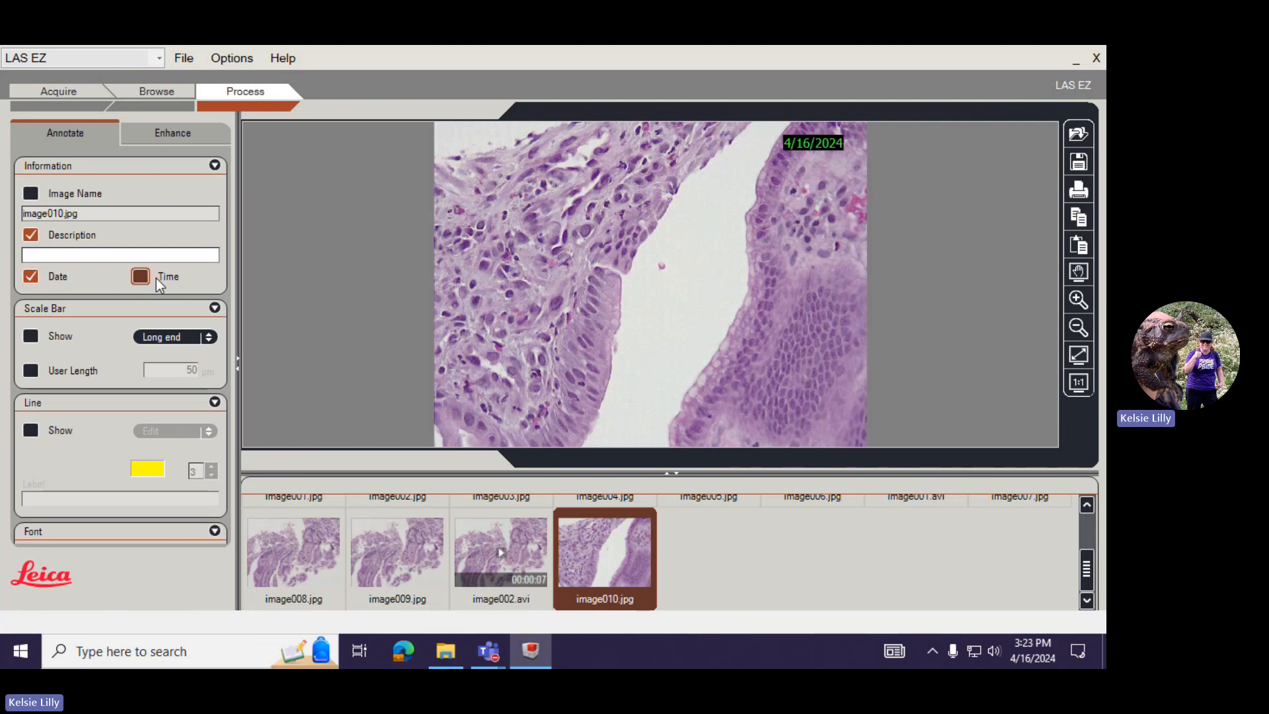
{"action": "left_click", "coordinate": [58, 278]}
{"action": "left_click", "coordinate": [49, 237]}
- Show the scale bar on the 40x image, keeping the Long end style
{"action": "left_click", "coordinate": [50, 333]}
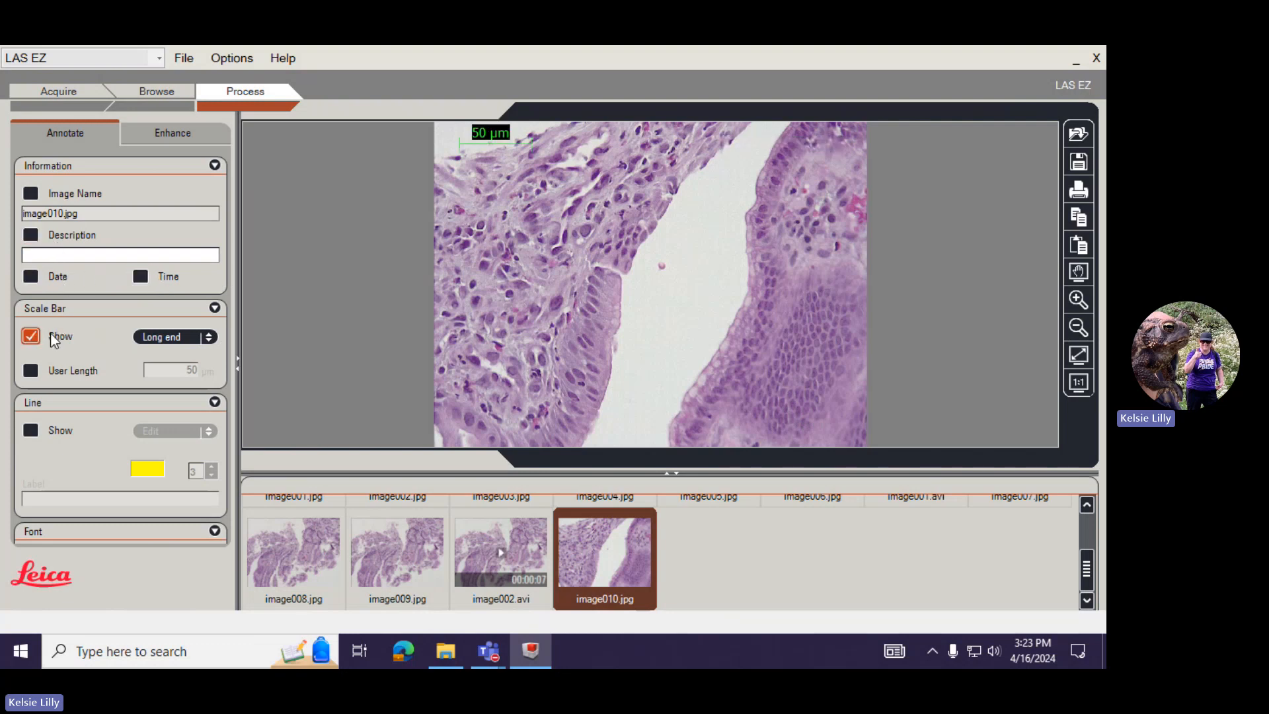
{"action": "left_click", "coordinate": [186, 339]}
{"action": "left_click", "coordinate": [189, 338]}
- Enable line annotations and draw a distance line of about 91 µm across the middle of the white gap
{"action": "left_click", "coordinate": [31, 430]}
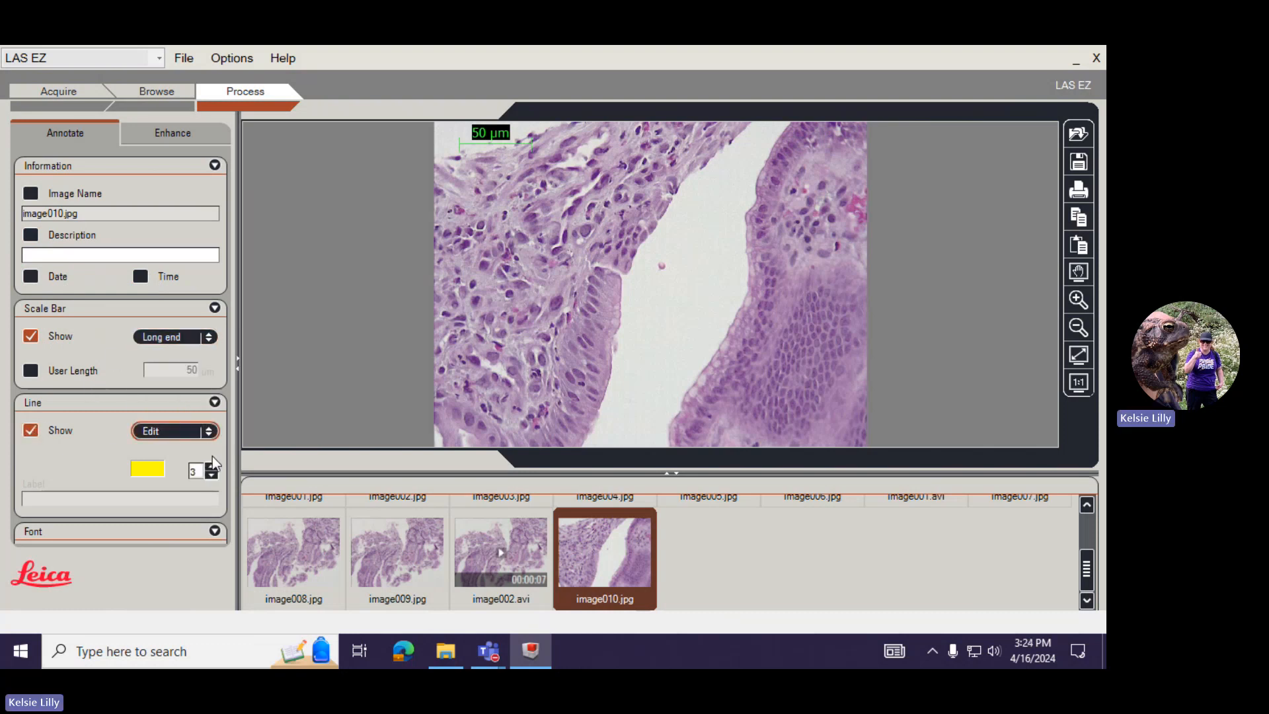
{"action": "left_click", "coordinate": [207, 433]}
{"action": "left_click", "coordinate": [196, 474]}
{"action": "left_click_drag", "start_coordinate": [618, 273], "coordinate": [747, 294]}
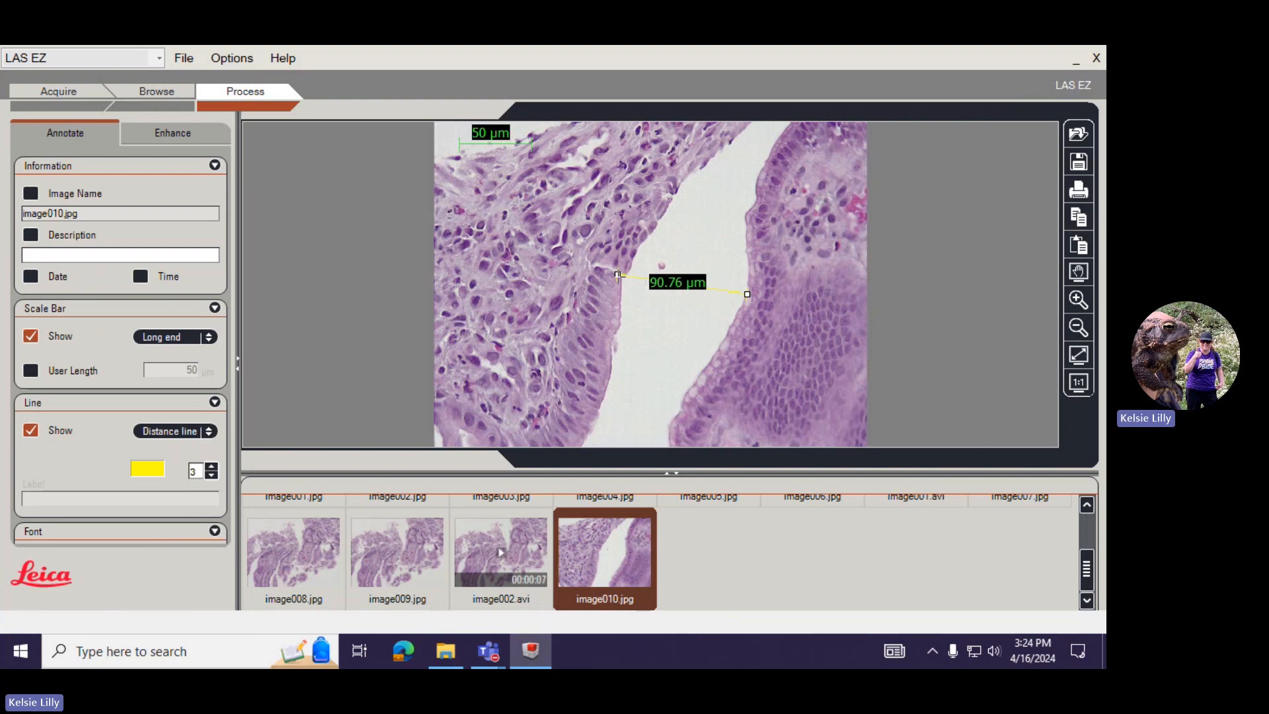
- Switch the line annotations to Edit mode and move the distance label just below its line
{"action": "left_click", "coordinate": [170, 433]}
{"action": "left_click", "coordinate": [190, 441]}
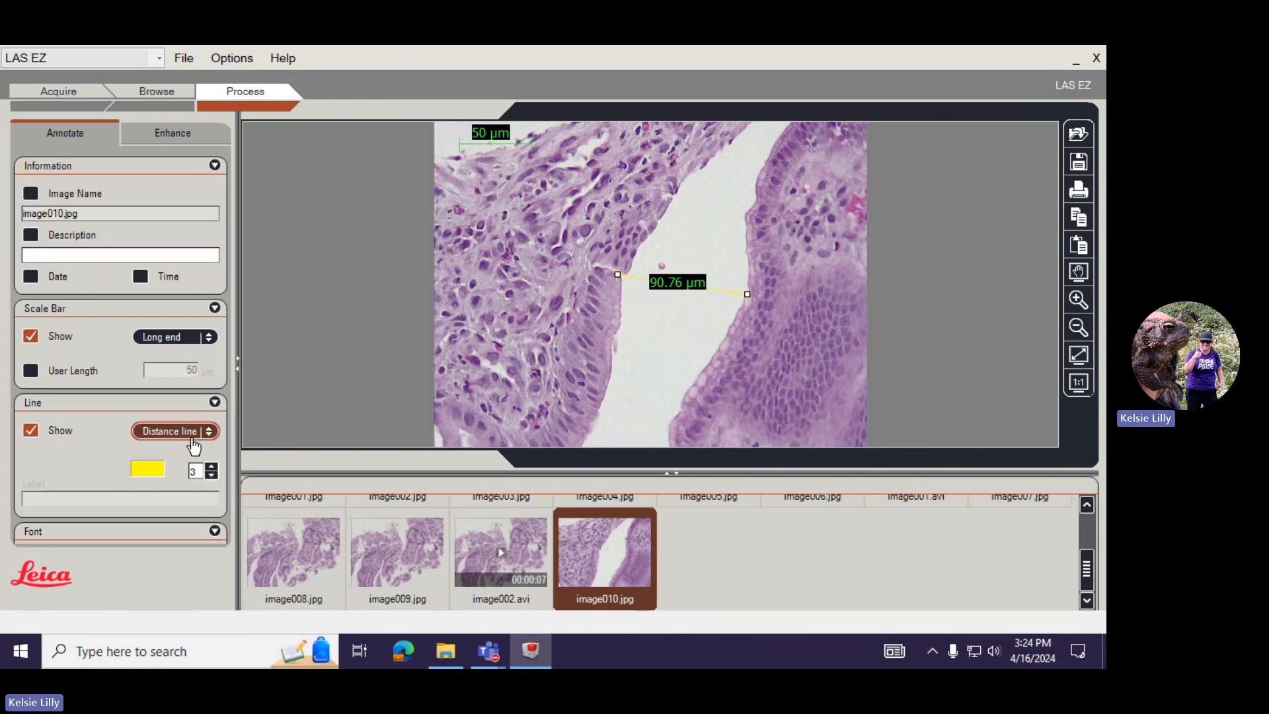
{"action": "left_click", "coordinate": [187, 441]}
{"action": "left_click", "coordinate": [193, 444]}
{"action": "left_click_drag", "start_coordinate": [678, 282], "coordinate": [672, 303]}
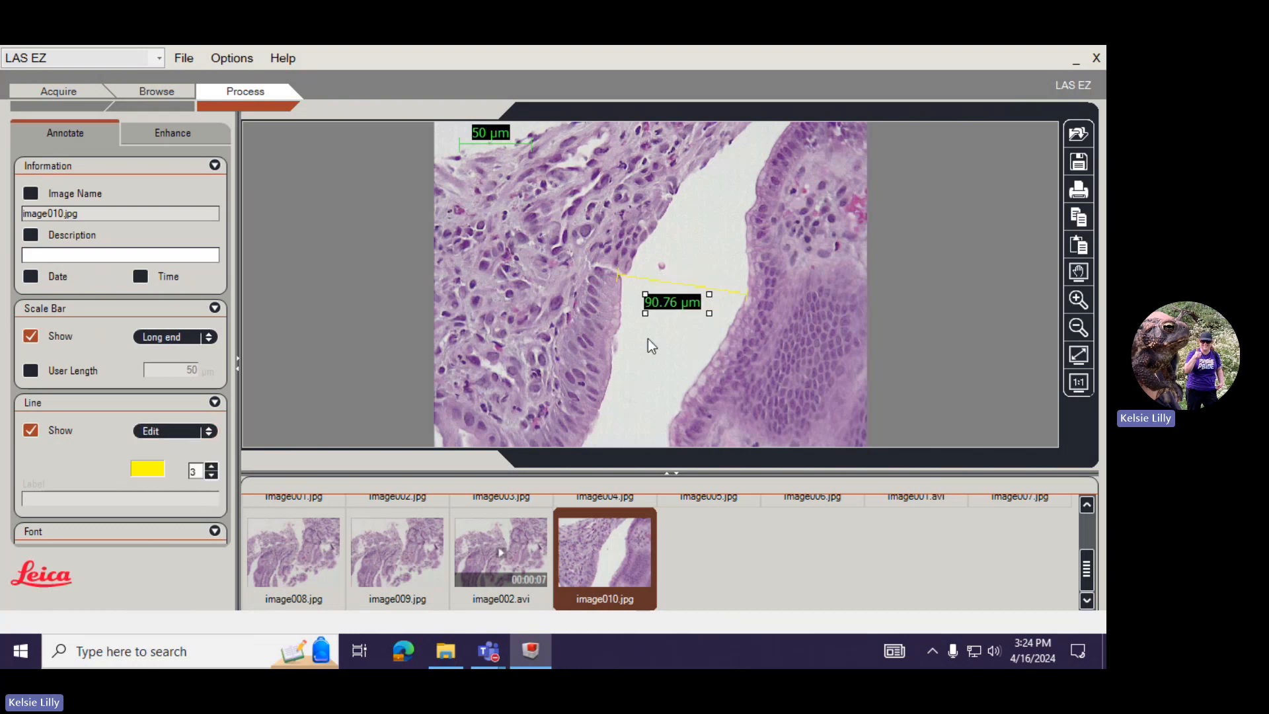
- Set the annotation text colour to light cyan (64, 255, 255)
{"action": "left_click", "coordinate": [214, 530]}
{"action": "left_click", "coordinate": [183, 391]}
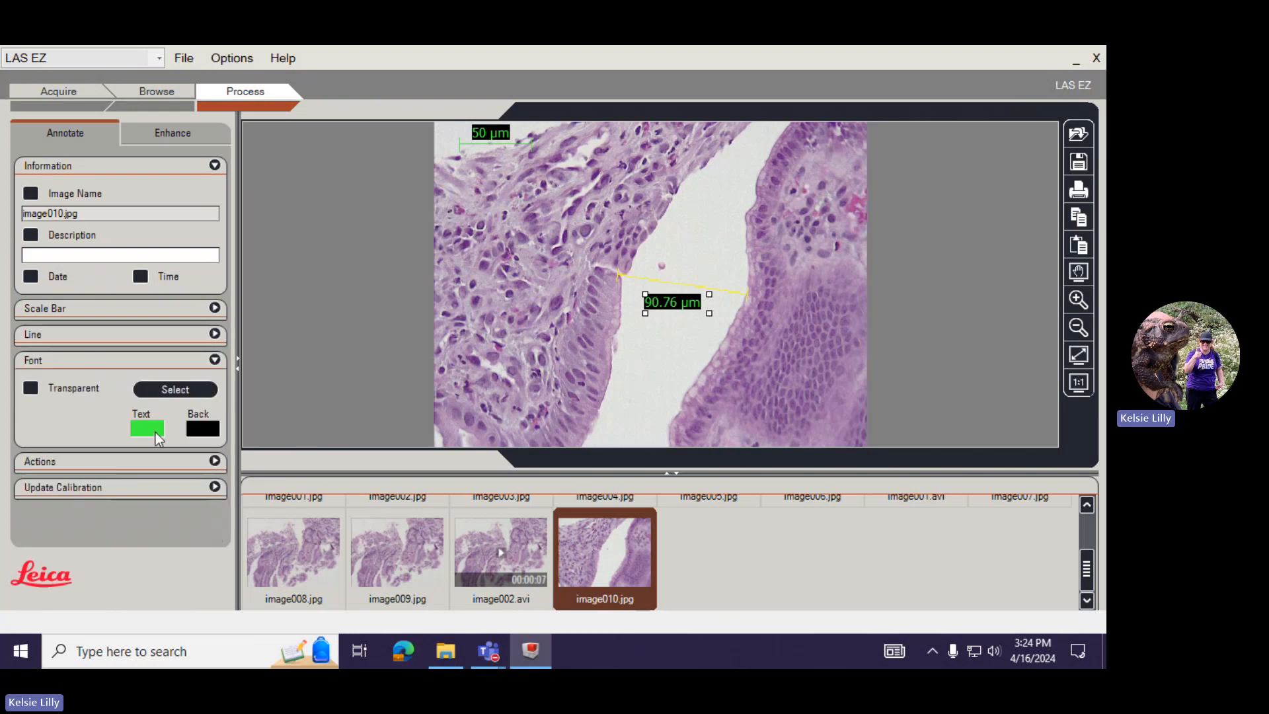
{"action": "left_click", "coordinate": [465, 225]}
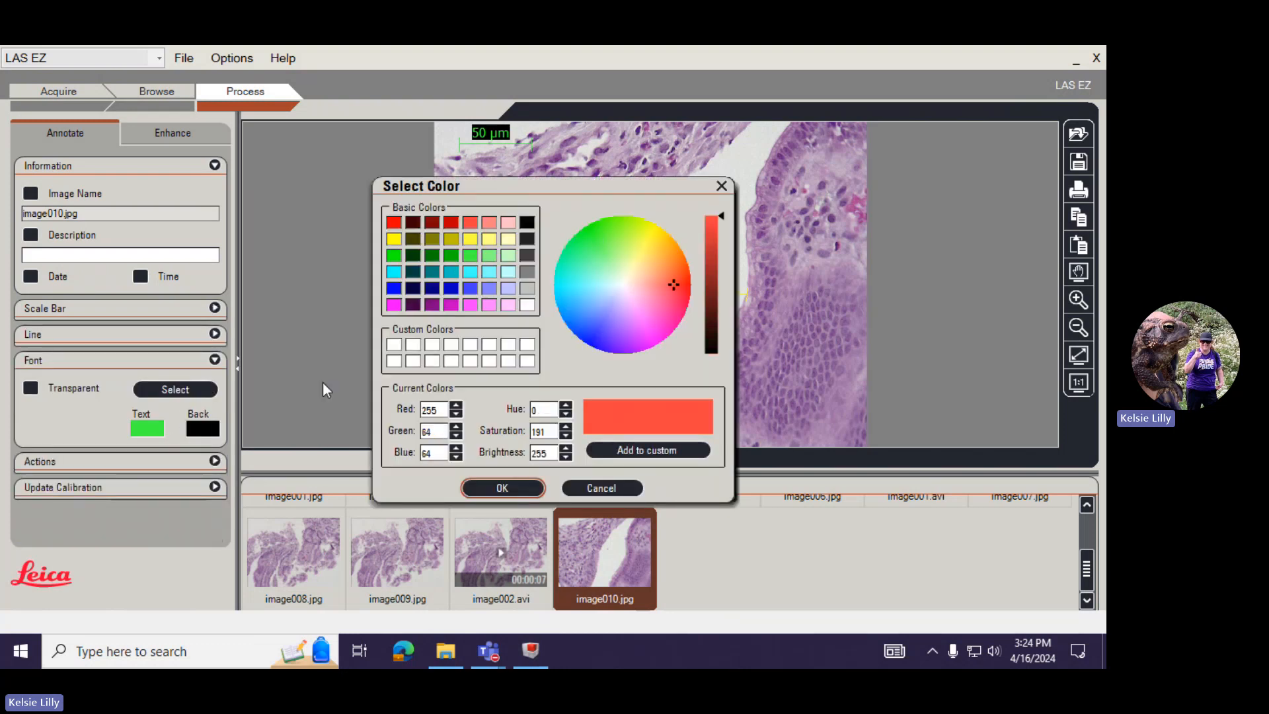
{"action": "left_click", "coordinate": [470, 275]}
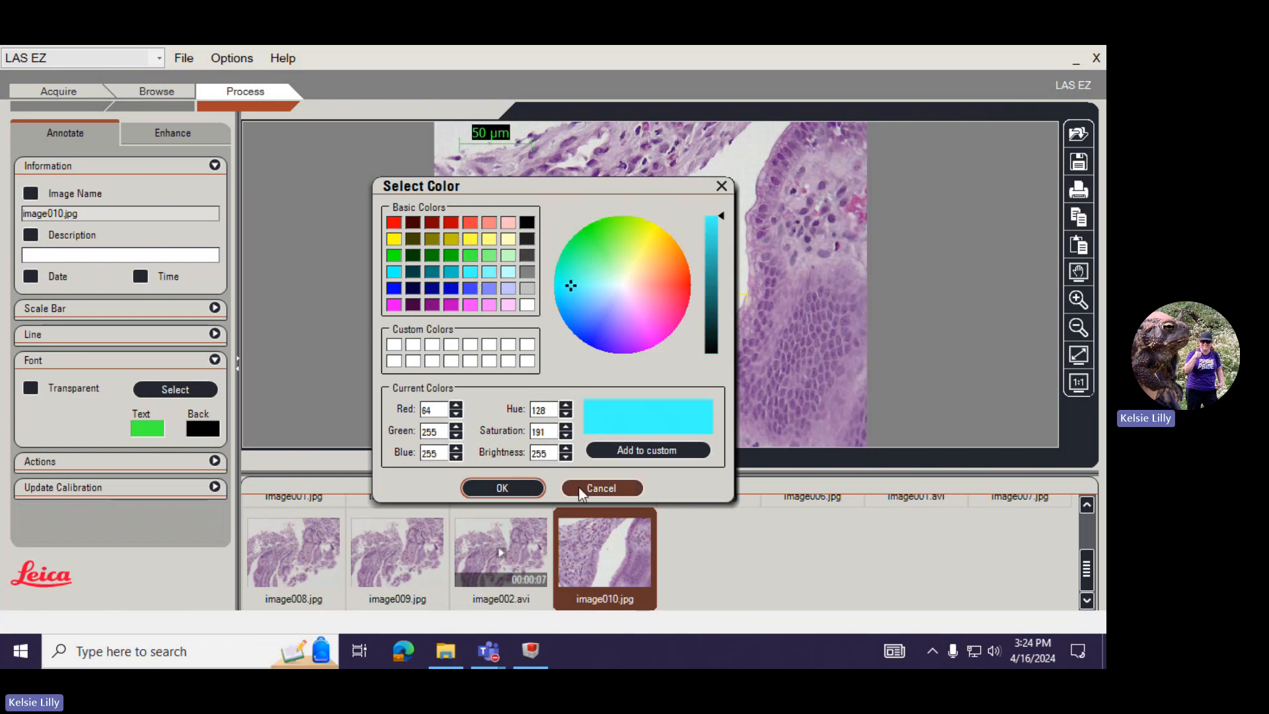
{"action": "left_click", "coordinate": [529, 490]}
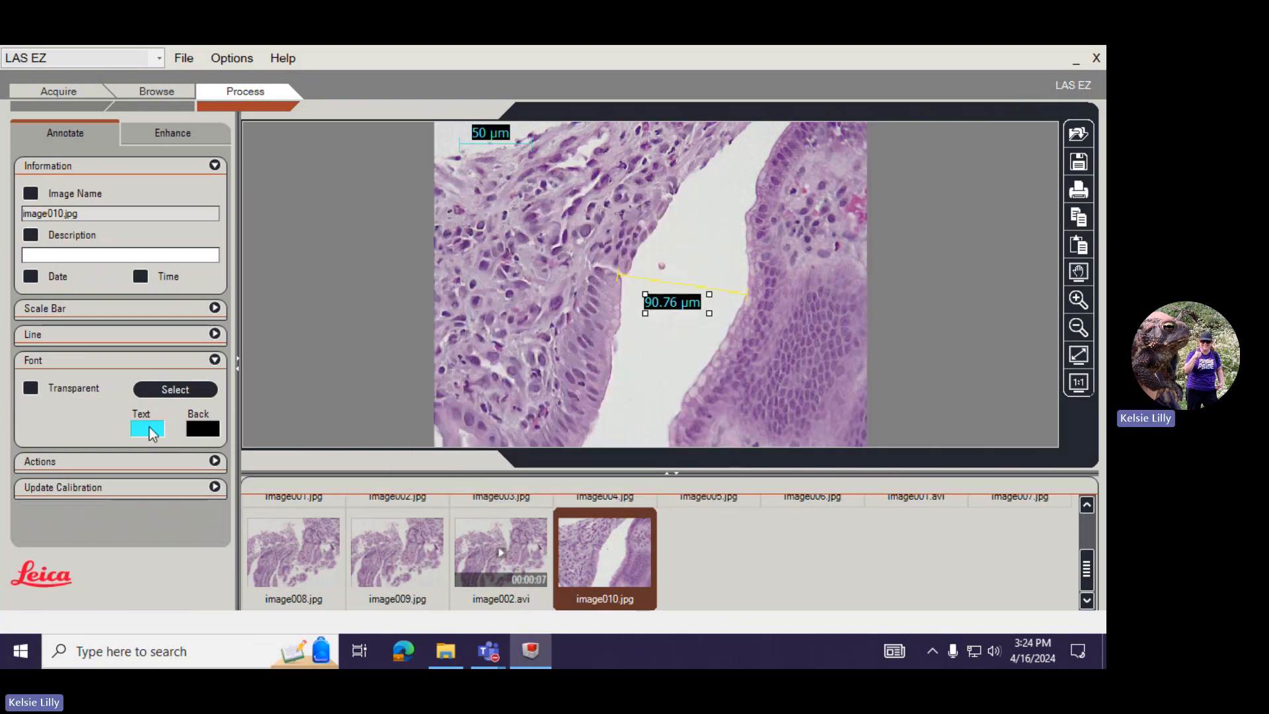
- Set the annotation background colour to blue (64, 64, 255) and preview the transparent background, leaving transparency off
{"action": "left_click", "coordinate": [473, 292]}
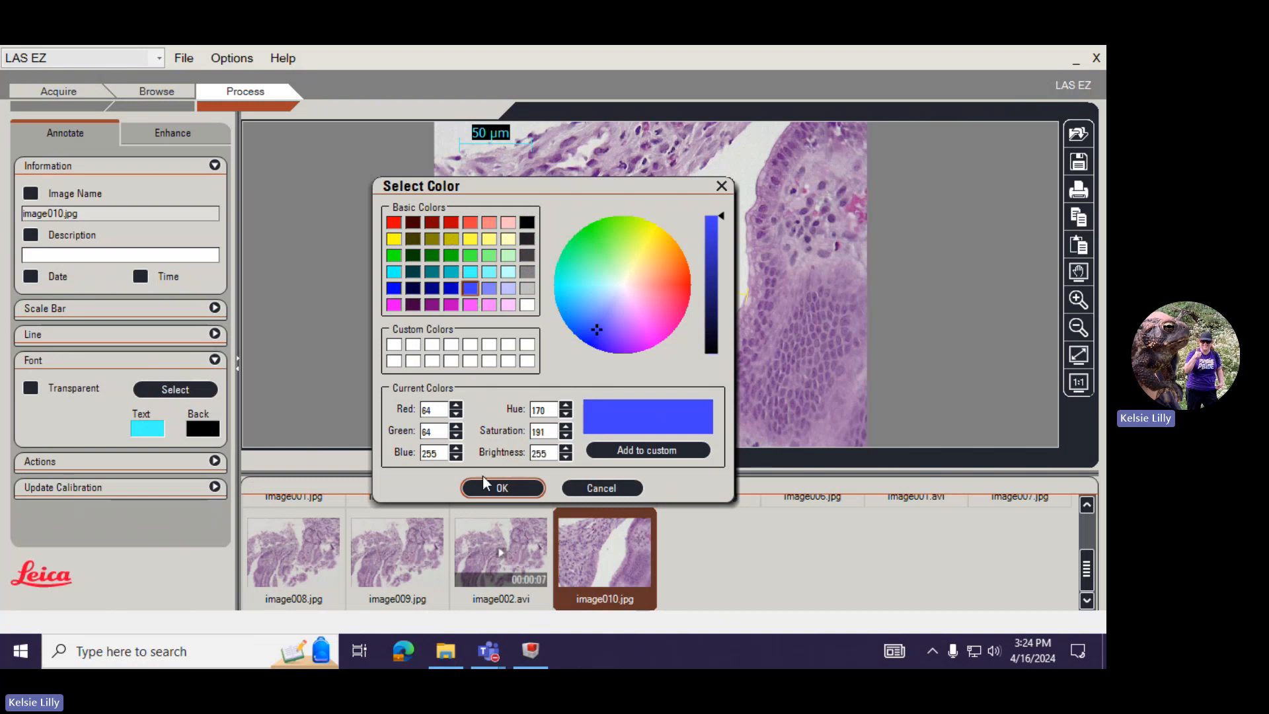
{"action": "left_click", "coordinate": [504, 488]}
{"action": "left_click", "coordinate": [71, 387]}
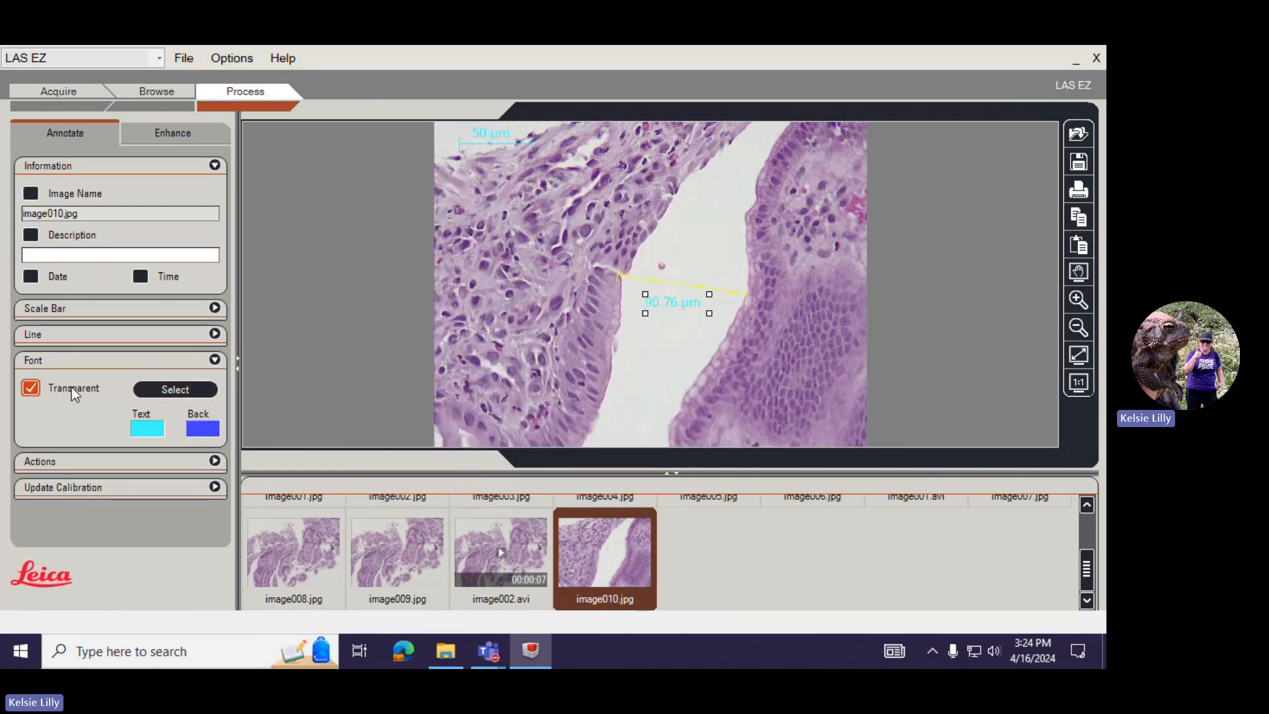
{"action": "left_click", "coordinate": [71, 388]}
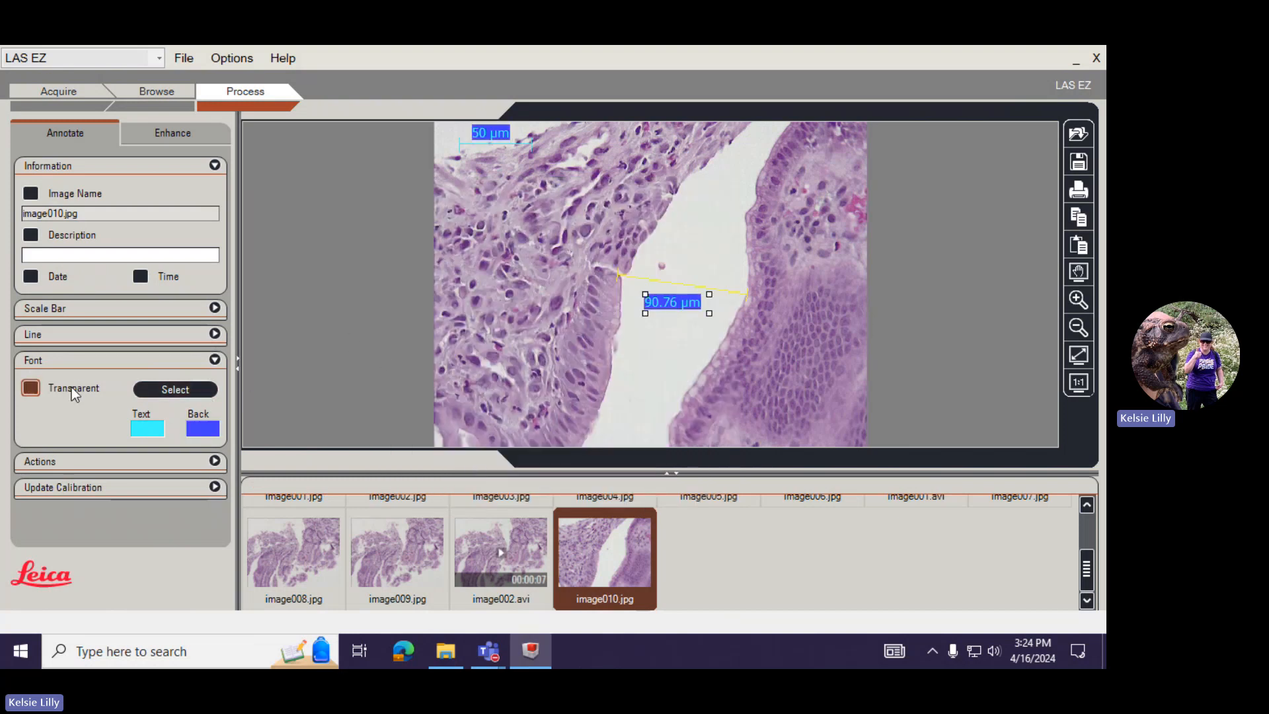
- Merge the scale bar and distance line permanently into the image and confirm
{"action": "left_click", "coordinate": [215, 463]}
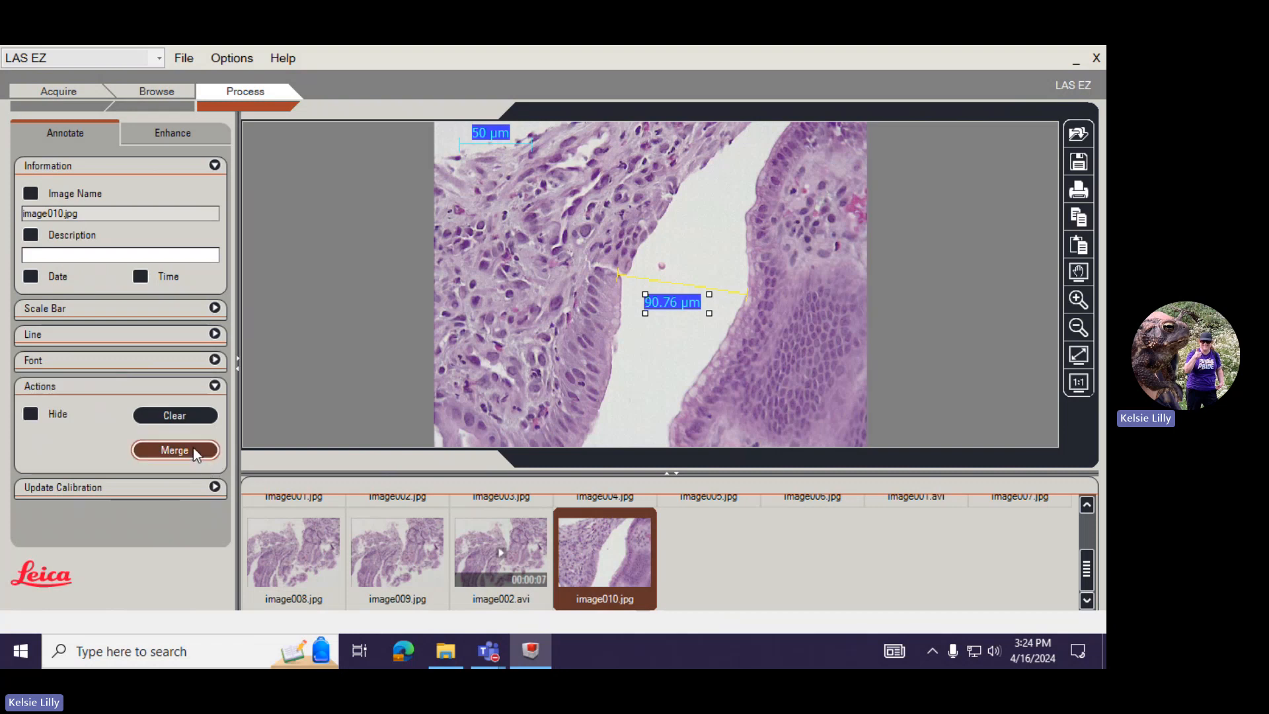
{"action": "left_click", "coordinate": [193, 446]}
{"action": "left_click", "coordinate": [560, 346]}
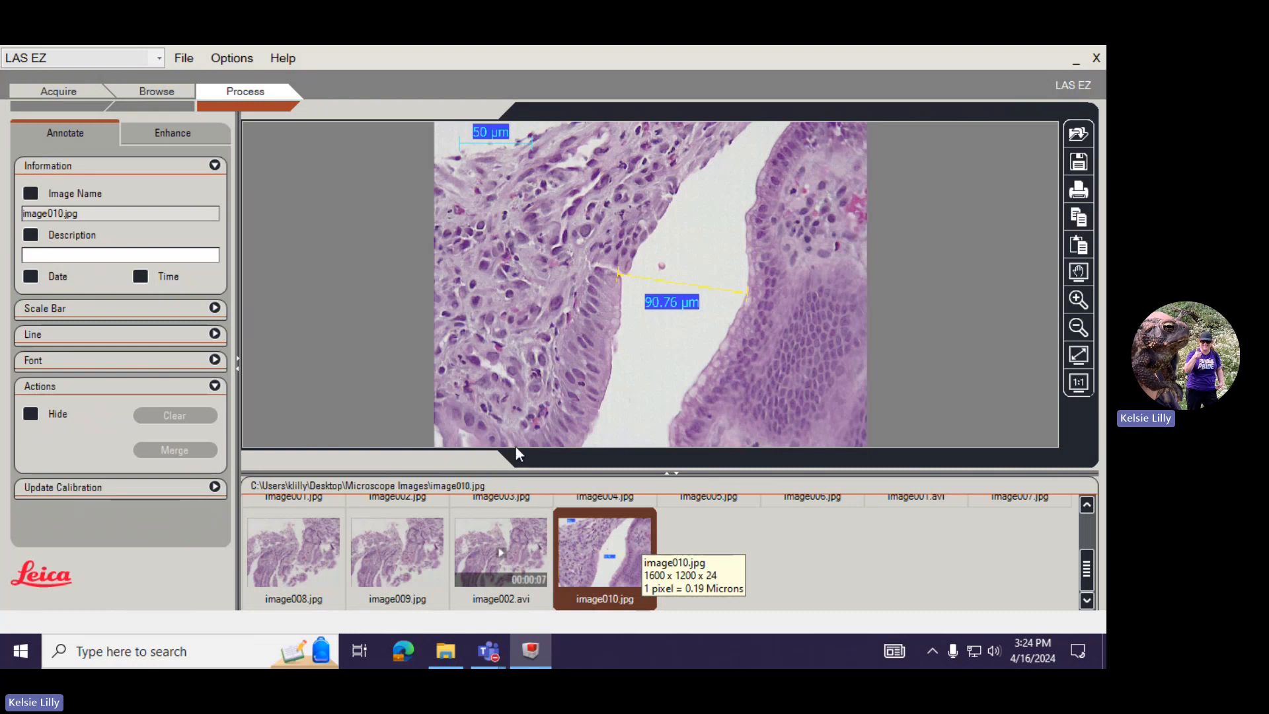
- Re-enable line annotations and draw a second distance line of about 63 µm across the gap above the first one
{"action": "left_click", "coordinate": [215, 333]}
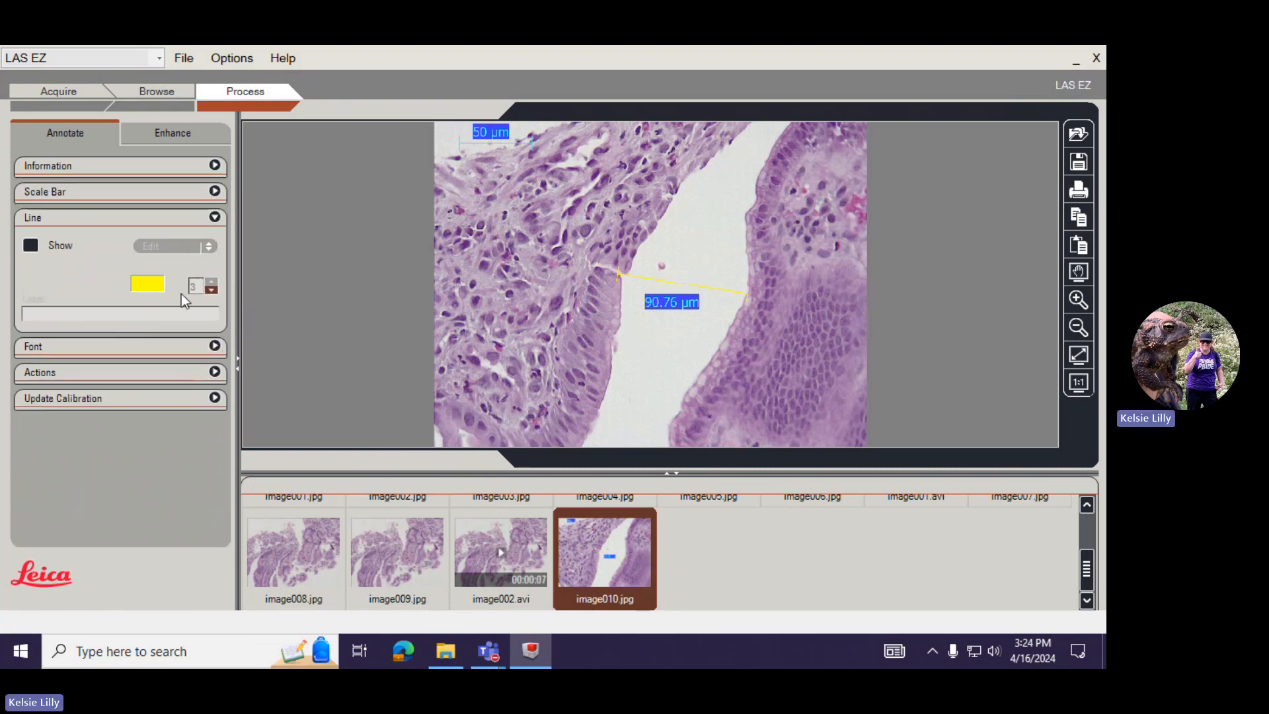
{"action": "left_click", "coordinate": [66, 246]}
{"action": "left_click", "coordinate": [177, 246]}
{"action": "left_click", "coordinate": [184, 305]}
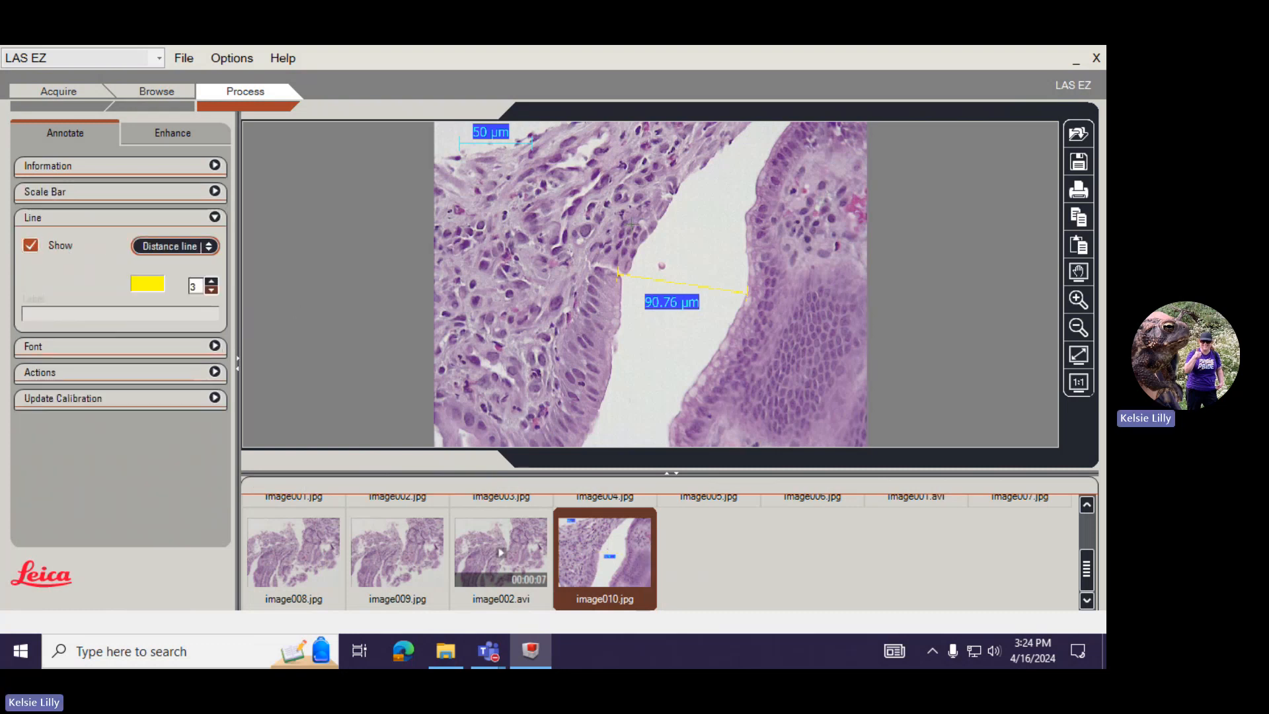
{"action": "left_click_drag", "start_coordinate": [761, 208], "coordinate": [671, 197]}
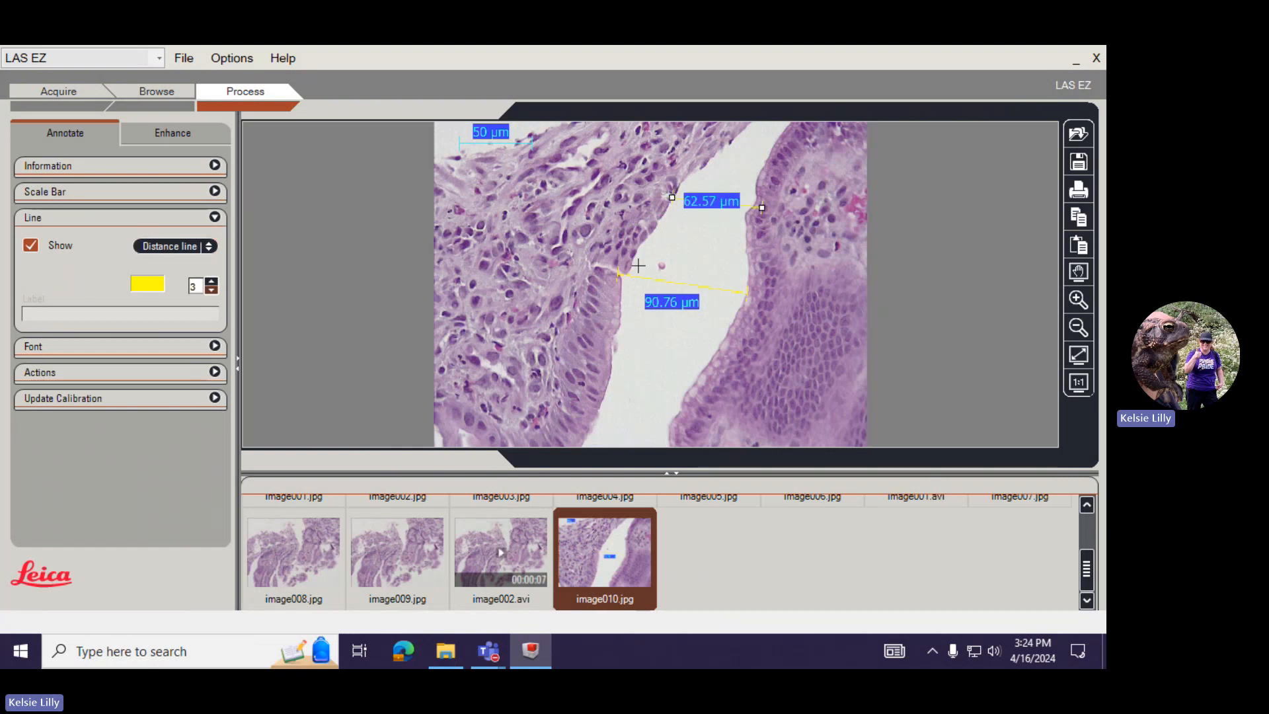
- Draw a yellow arrow across the lower gap pointing at a cell in the tissue and set its thickness to 8
{"action": "left_click", "coordinate": [192, 247]}
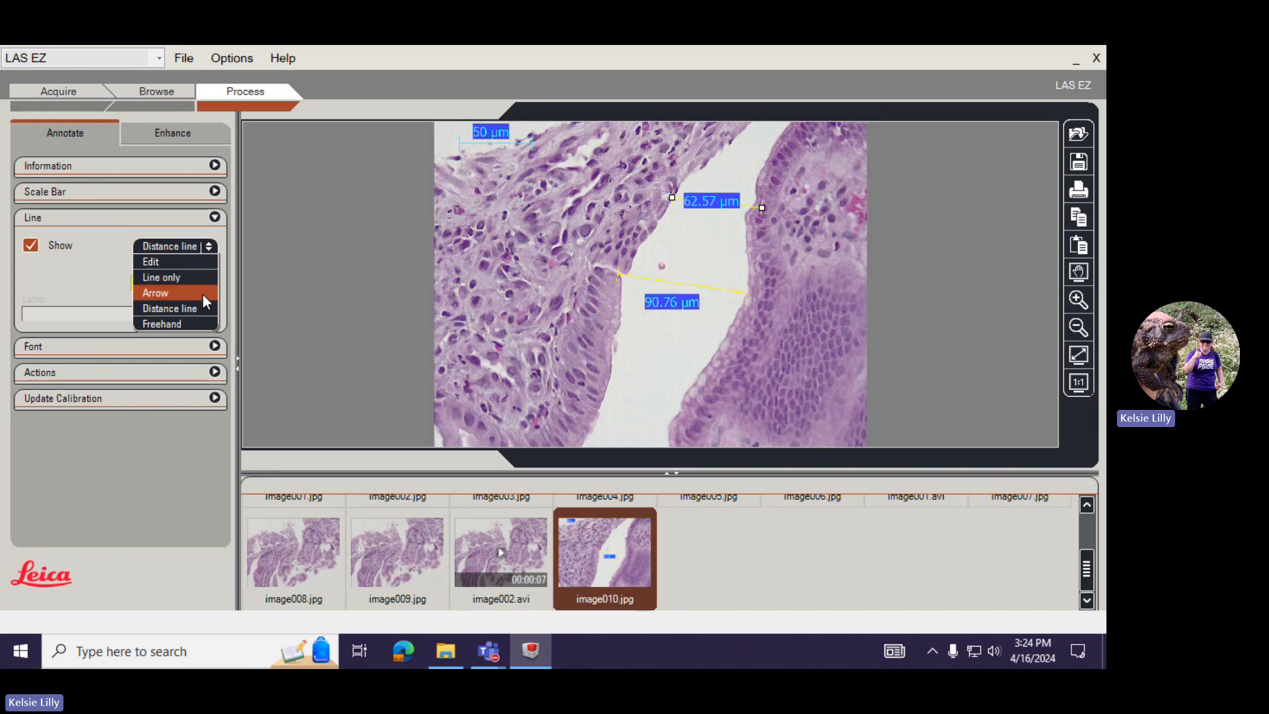
{"action": "left_click", "coordinate": [202, 294]}
{"action": "left_click_drag", "start_coordinate": [542, 359], "coordinate": [738, 378]}
{"action": "left_click", "coordinate": [211, 282]}
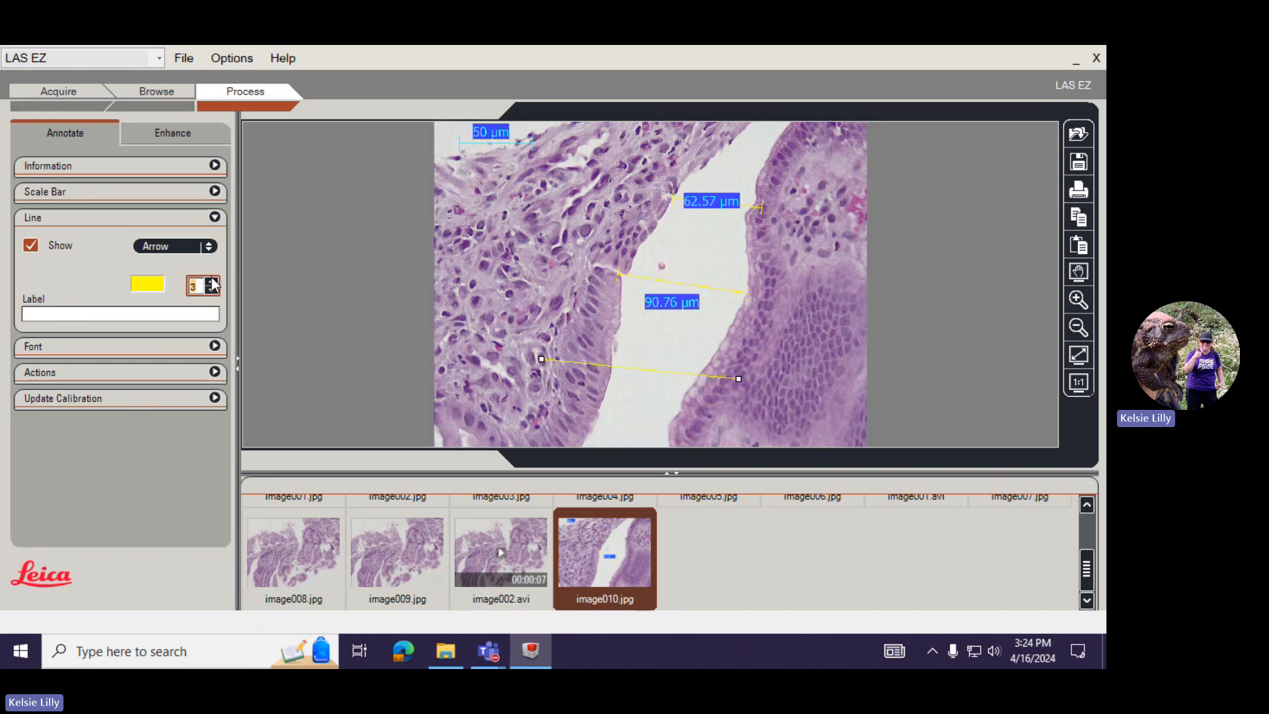
{"action": "left_click", "coordinate": [211, 282]}
{"action": "left_click", "coordinate": [211, 282]}
- Label the arrow "Nucleus"
{"action": "left_click", "coordinate": [167, 315]}
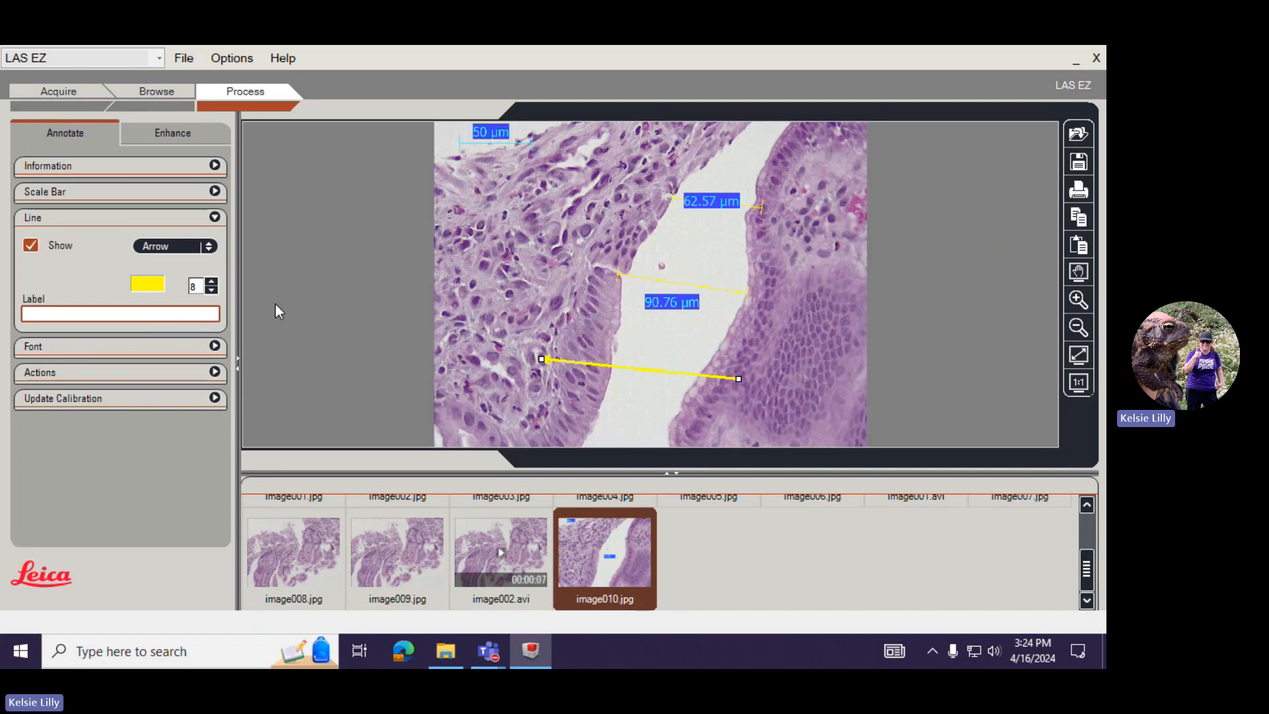
{"action": "type", "text": "Nuclues"}
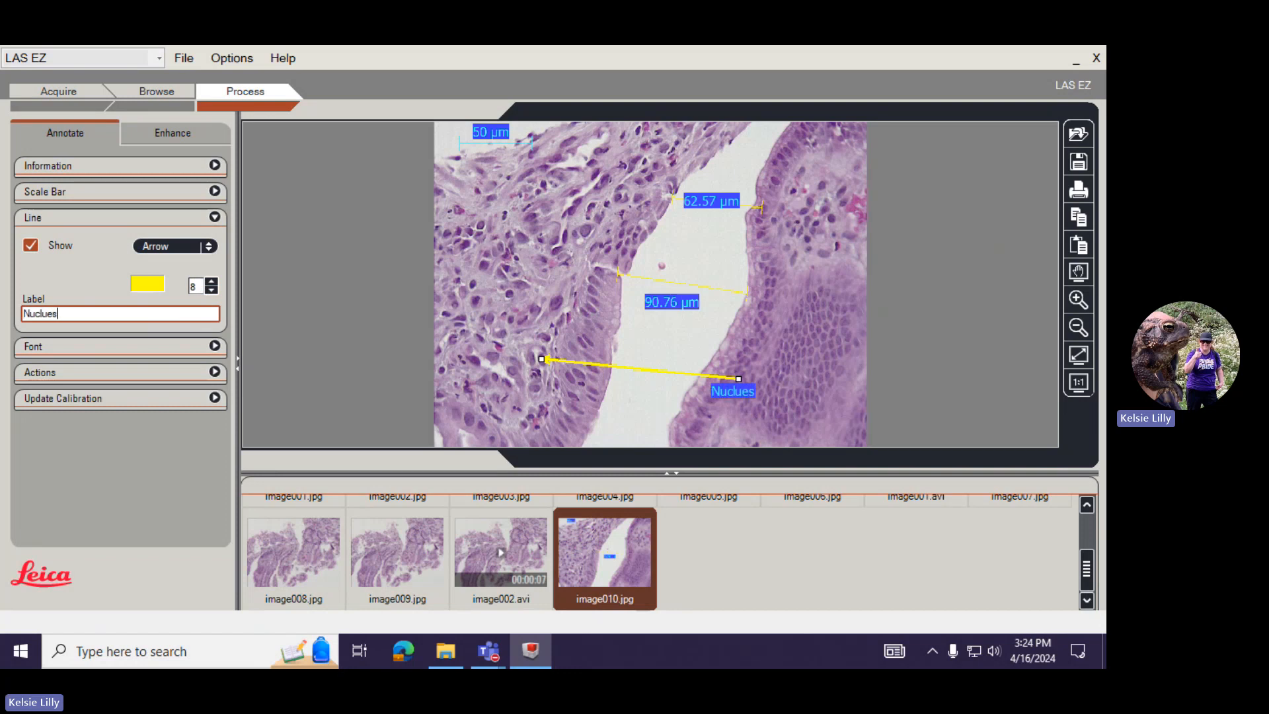
{"action": "key", "text": "BackSpace"}
{"action": "key", "text": "BackSpace"}
{"action": "key", "text": "BackSpace"}
{"action": "type", "text": "eus"}
- Merge the second distance line and the labelled arrow into the image and confirm
{"action": "left_click", "coordinate": [204, 375]}
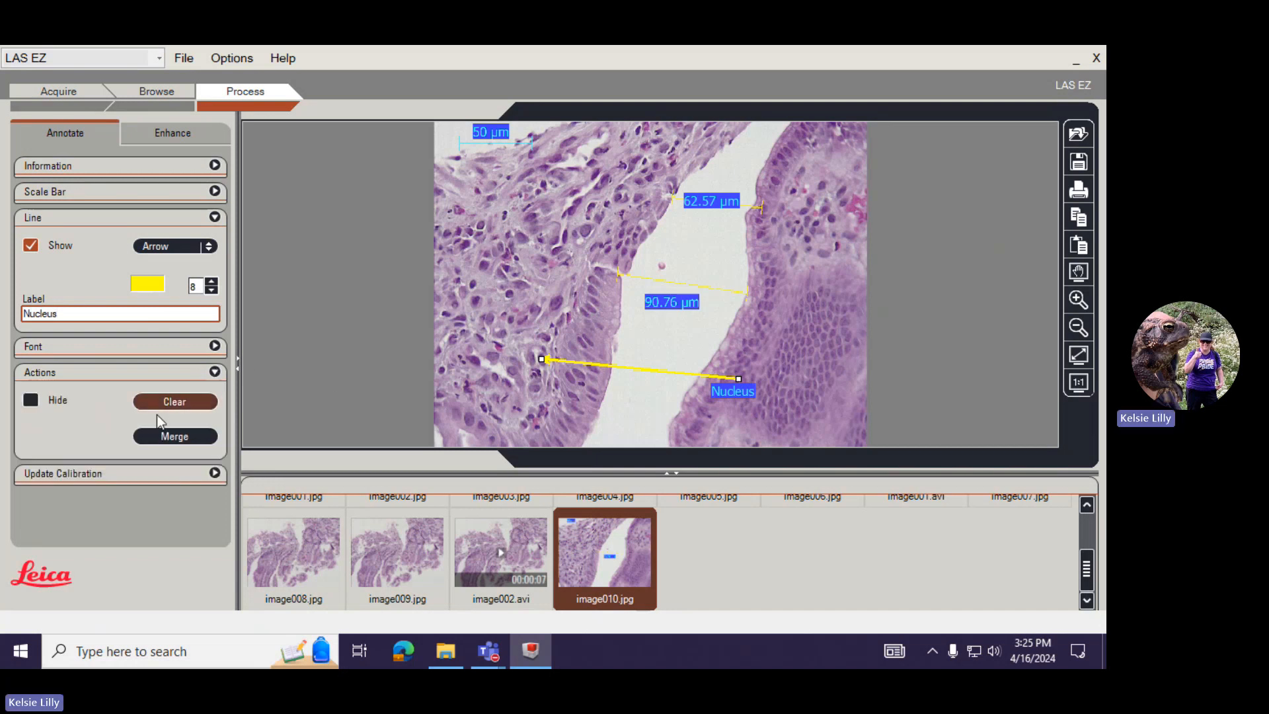
{"action": "left_click", "coordinate": [175, 435]}
{"action": "left_click", "coordinate": [548, 348]}
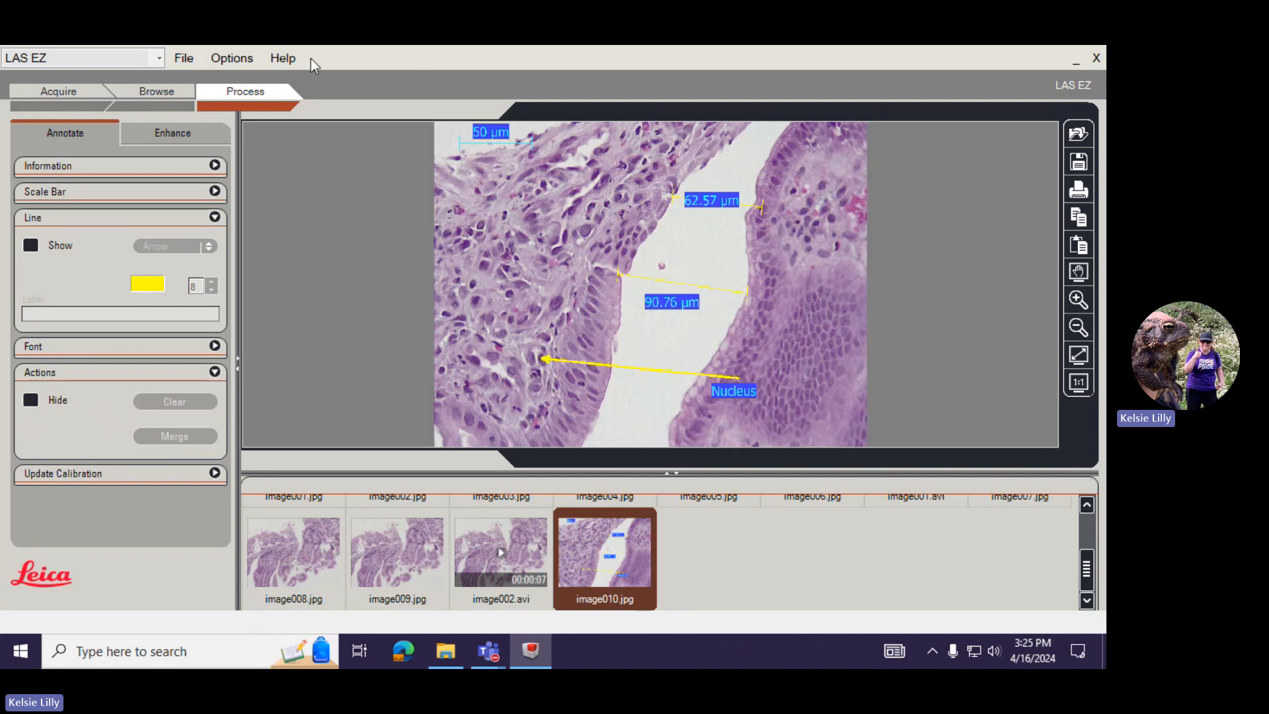
- View the live camera image in full screen, and exit full screen
{"action": "left_click", "coordinate": [206, 136]}
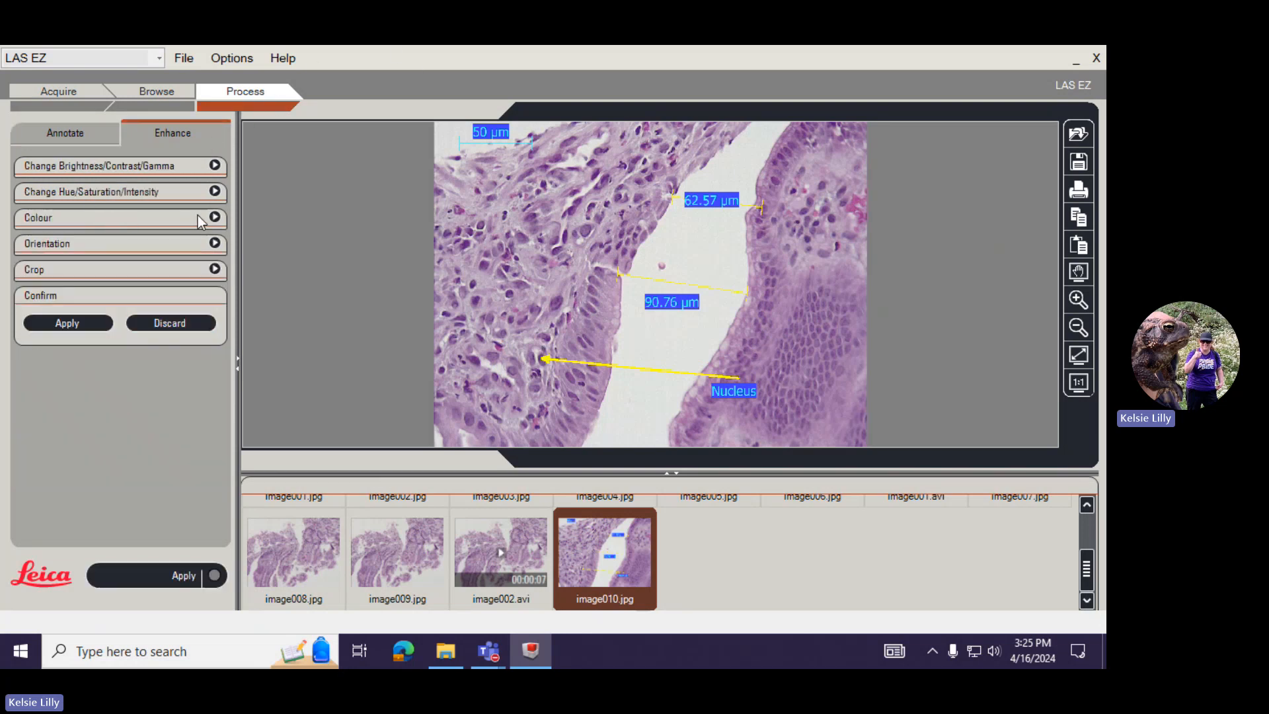
{"action": "left_click", "coordinate": [73, 84]}
{"action": "left_click", "coordinate": [249, 59]}
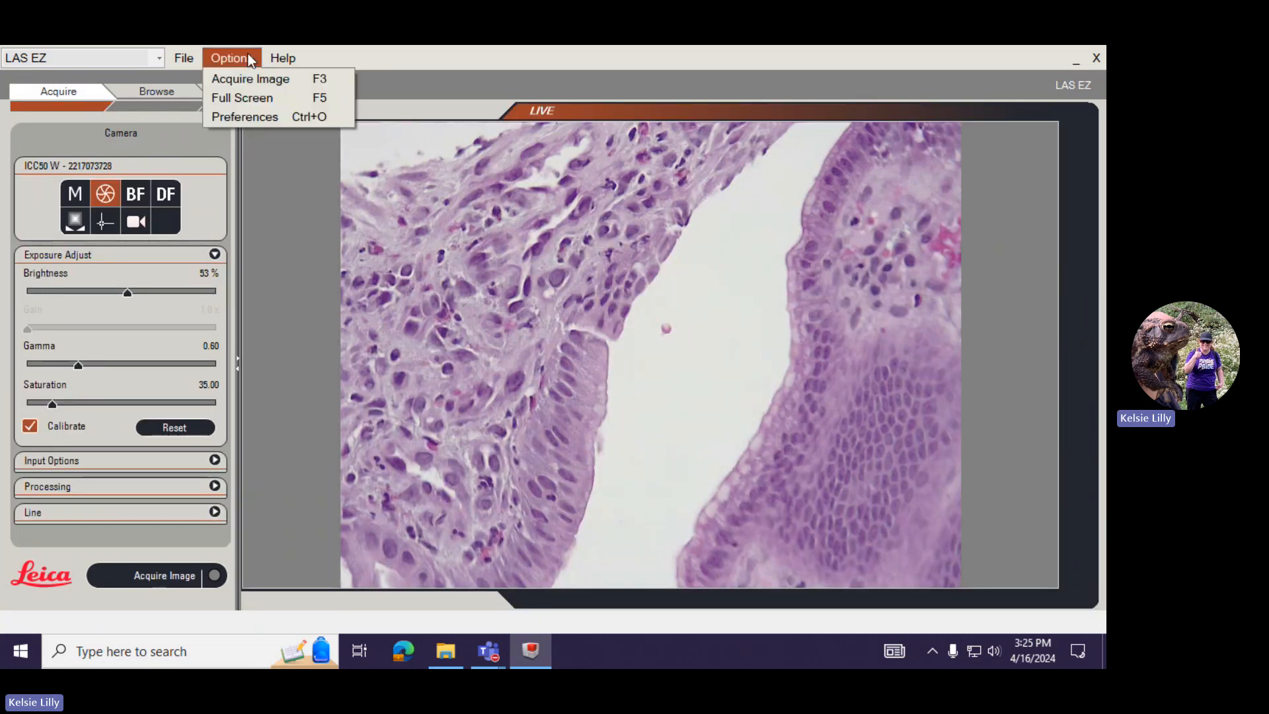
{"action": "left_click", "coordinate": [280, 96]}
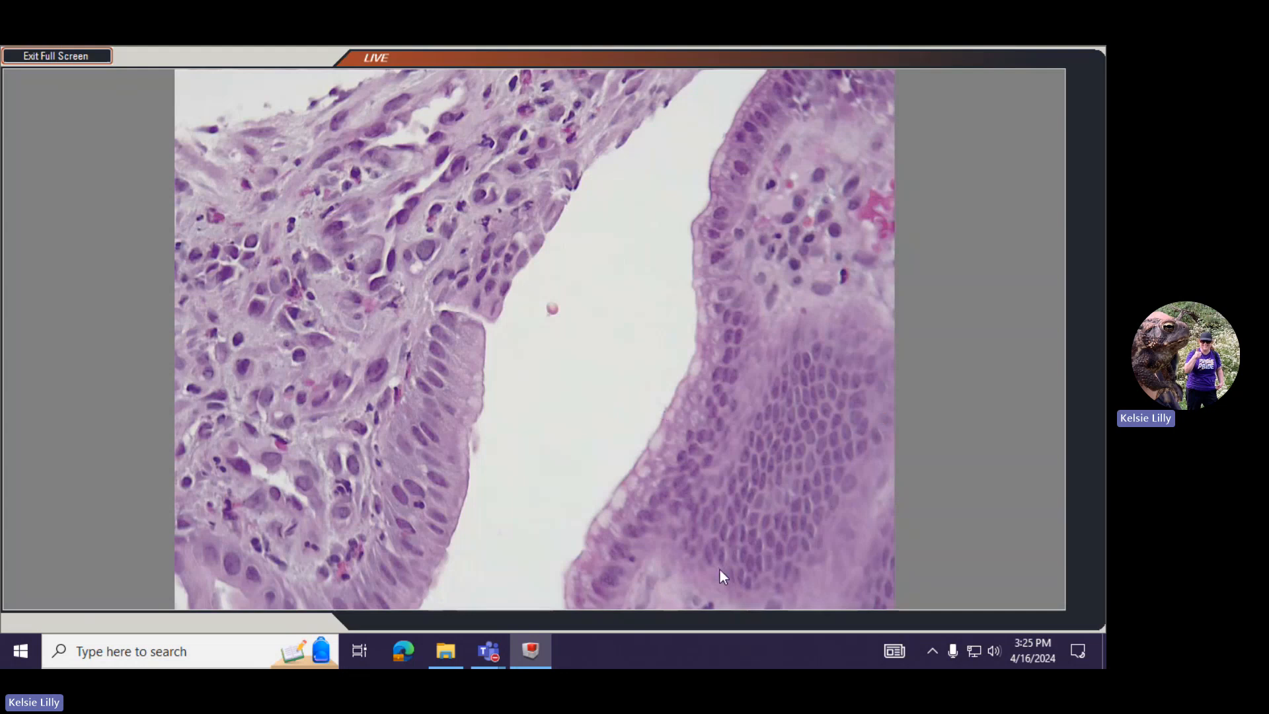
{"action": "left_click", "coordinate": [75, 59]}
- Browse the saved images, collapsing the file information of image010.jpg and expanding the directory browser
{"action": "left_click", "coordinate": [247, 106]}
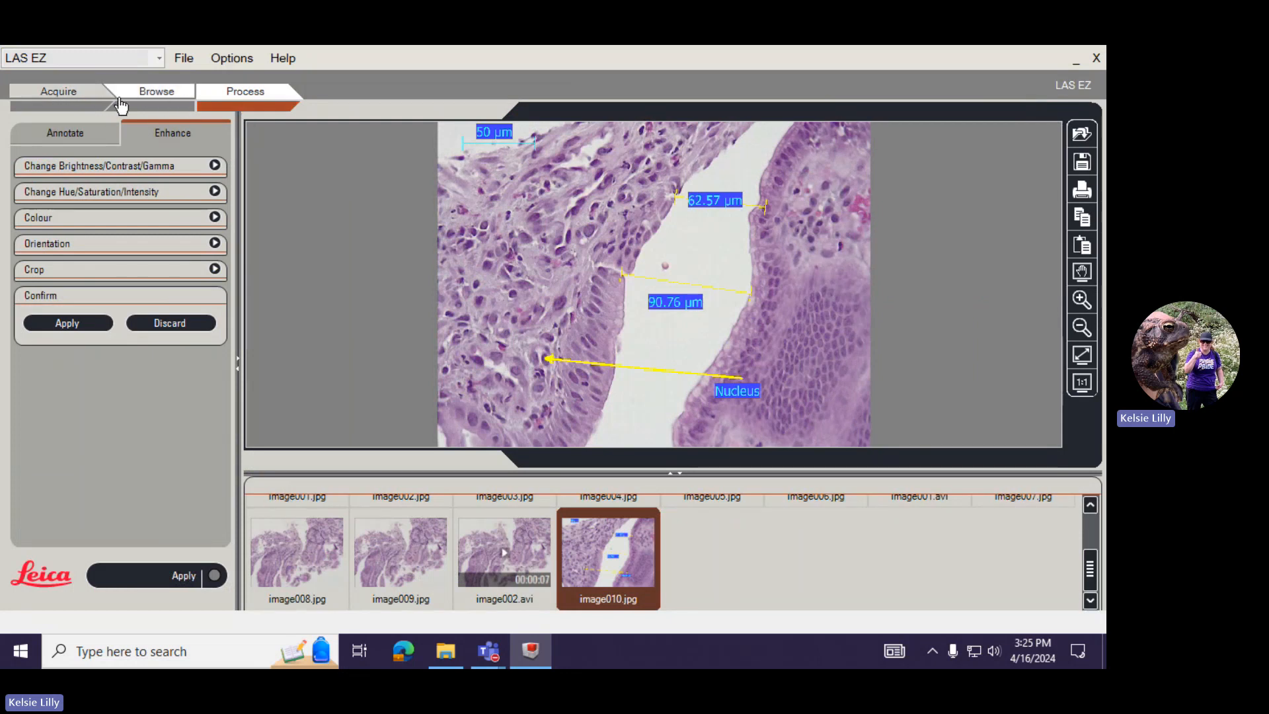
{"action": "left_click", "coordinate": [177, 105]}
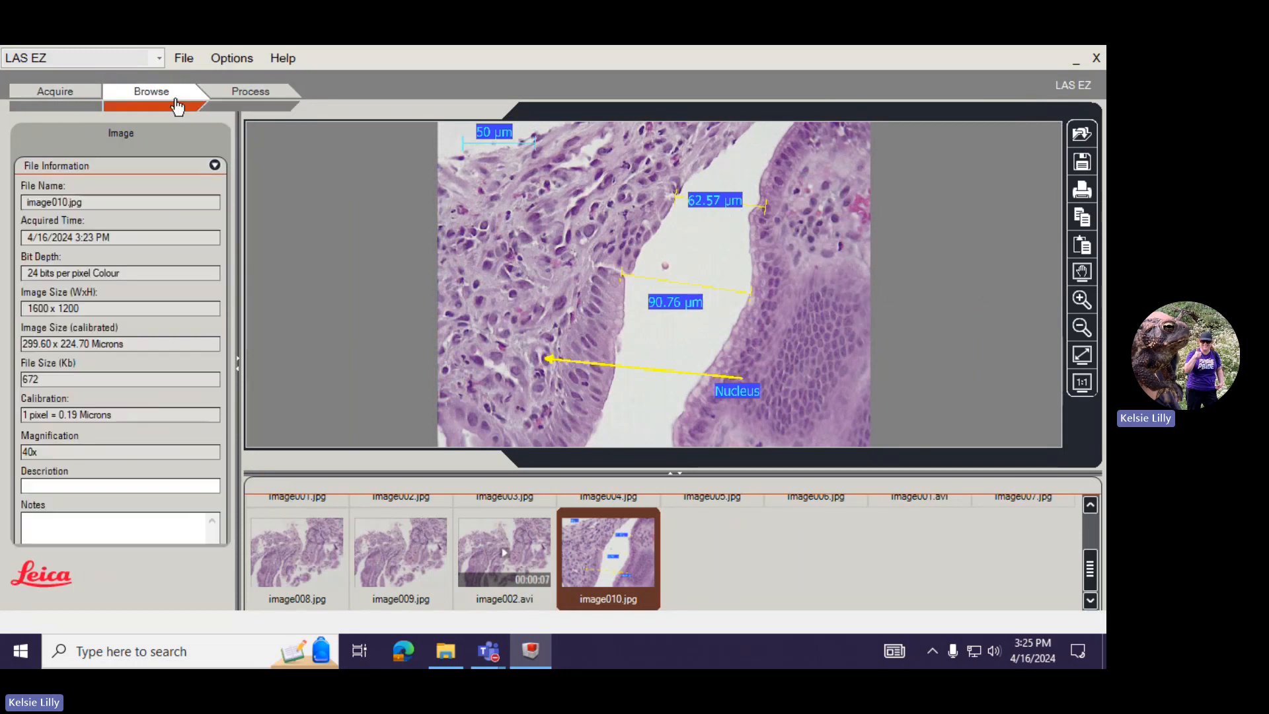
{"action": "left_click", "coordinate": [215, 165]}
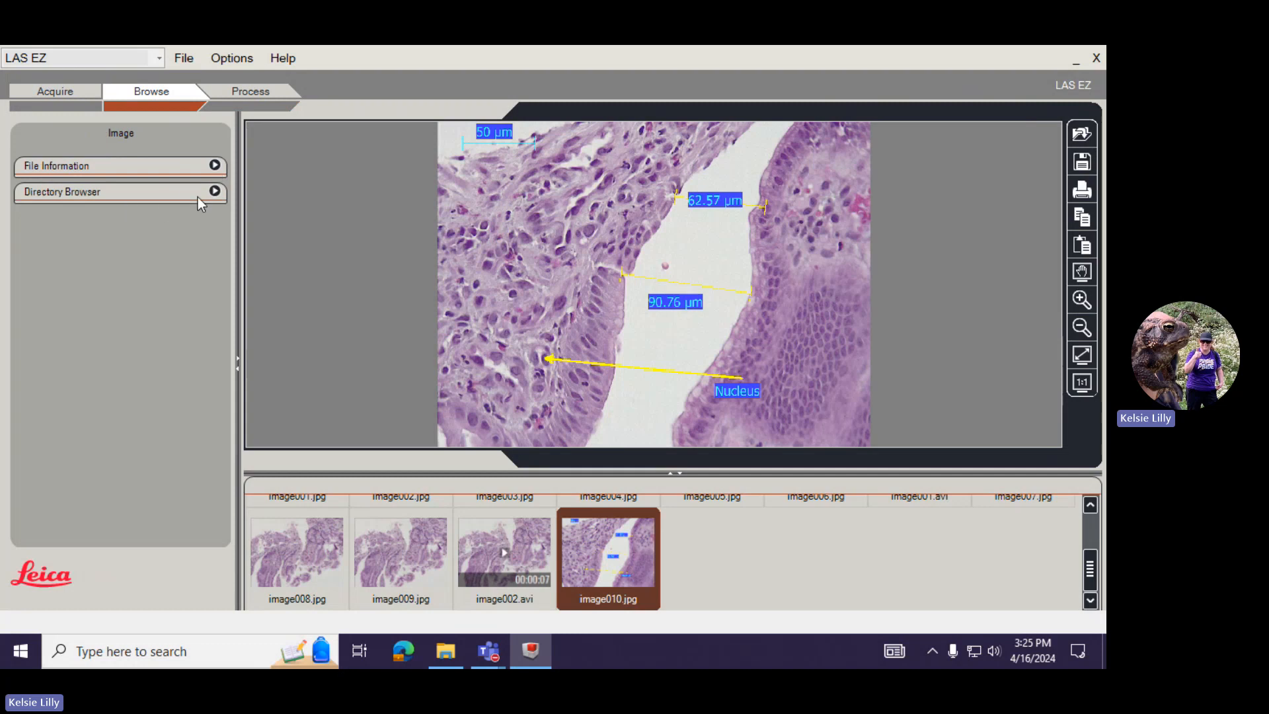
{"action": "left_click", "coordinate": [214, 191]}
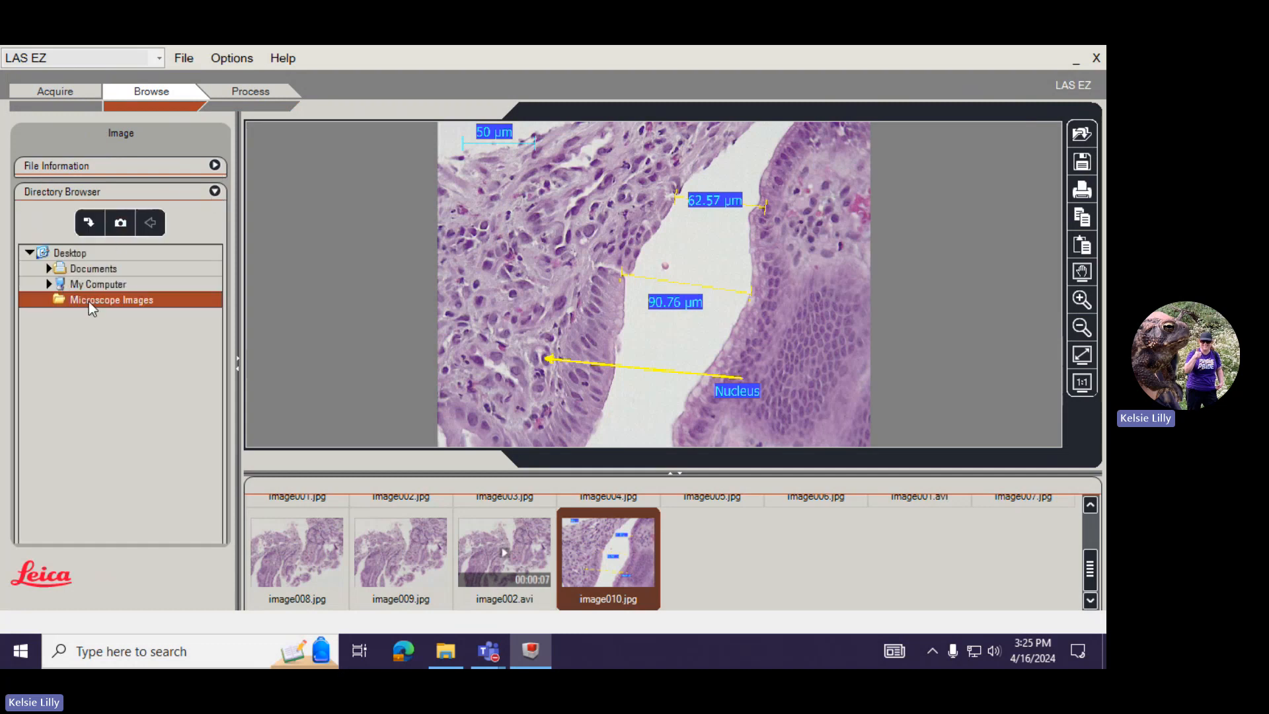
- Select the DONE folder on the MathSci network drive in the directory tree
{"action": "left_click", "coordinate": [49, 284]}
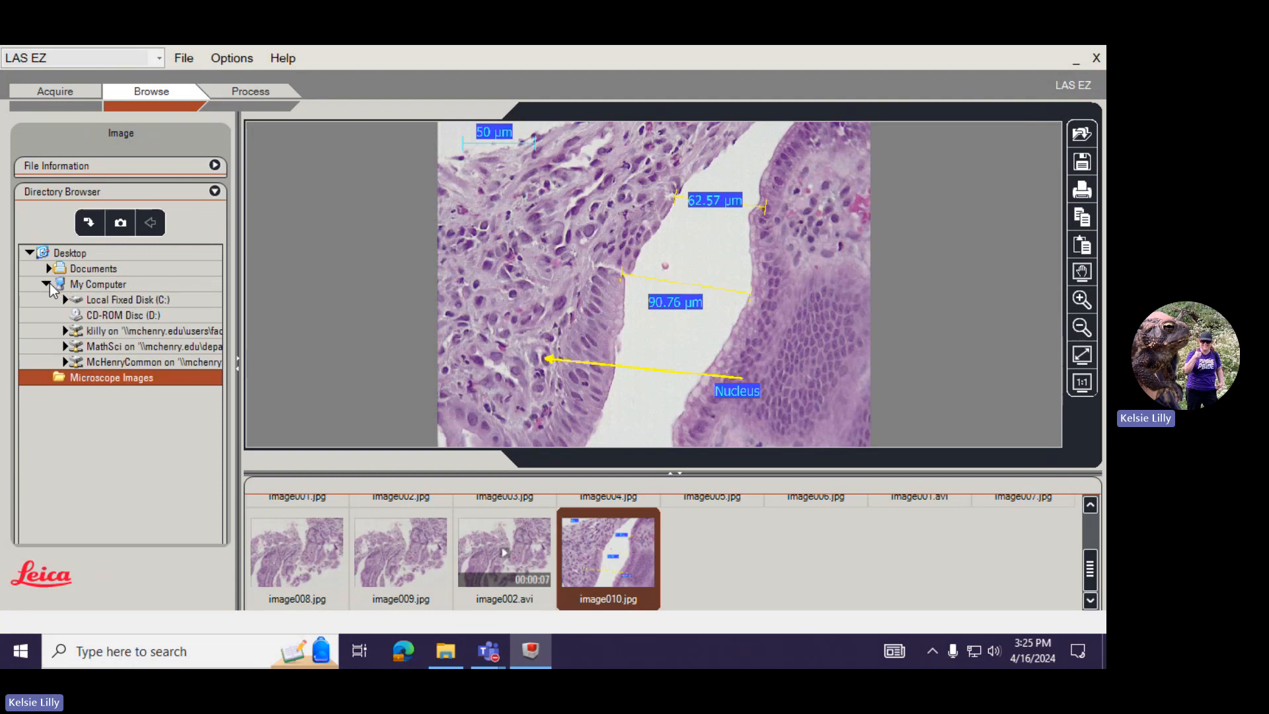
{"action": "left_click", "coordinate": [65, 347]}
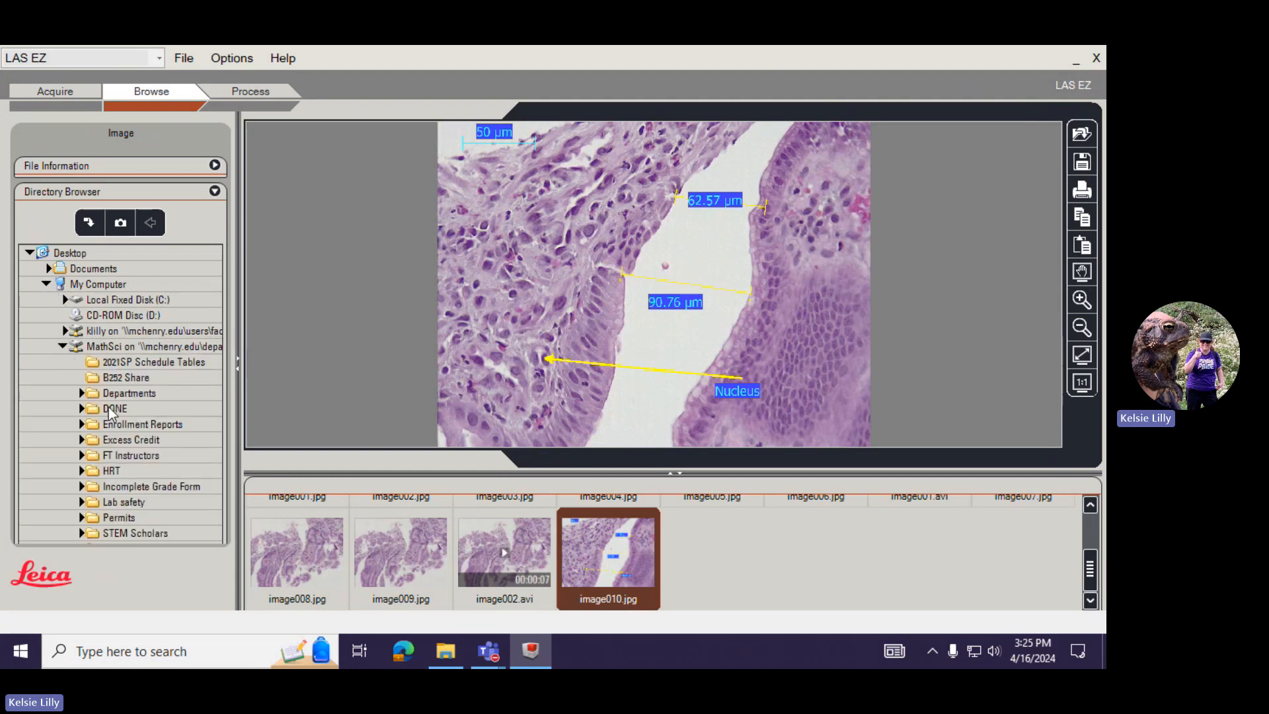
{"action": "left_click", "coordinate": [85, 409]}
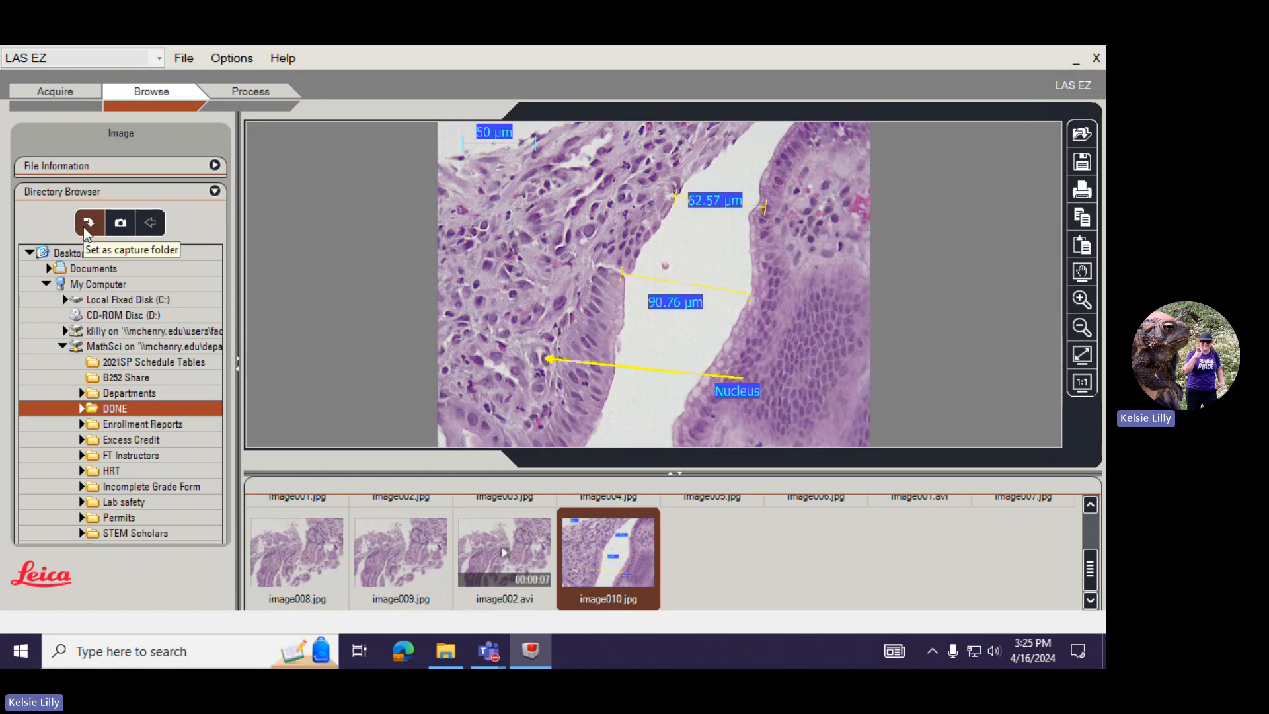
- Set the Microscope Images desktop folder as the capture folder
{"action": "left_click", "coordinate": [63, 347]}
{"action": "left_click", "coordinate": [83, 379]}
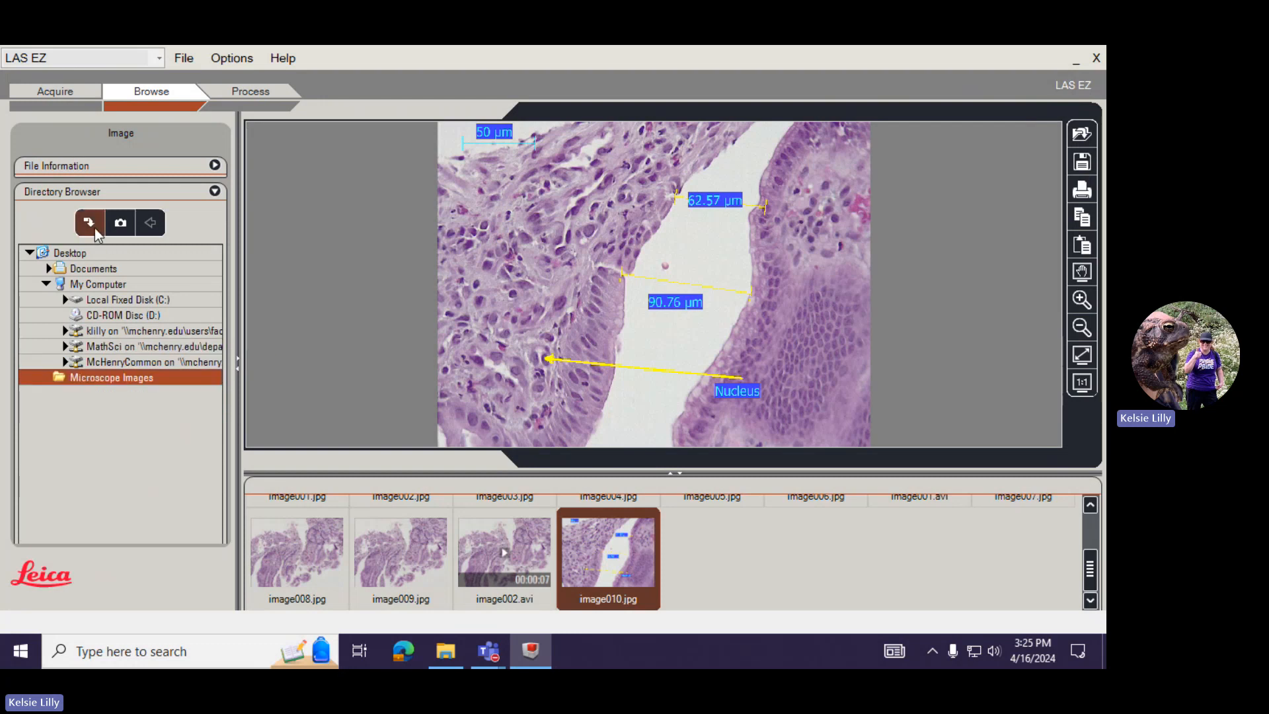
{"action": "left_click", "coordinate": [94, 228]}
{"action": "left_click", "coordinate": [215, 191]}
- Review the image output preferences and the available save formats, and accept them with Jpeg kept
{"action": "left_click", "coordinate": [231, 58]}
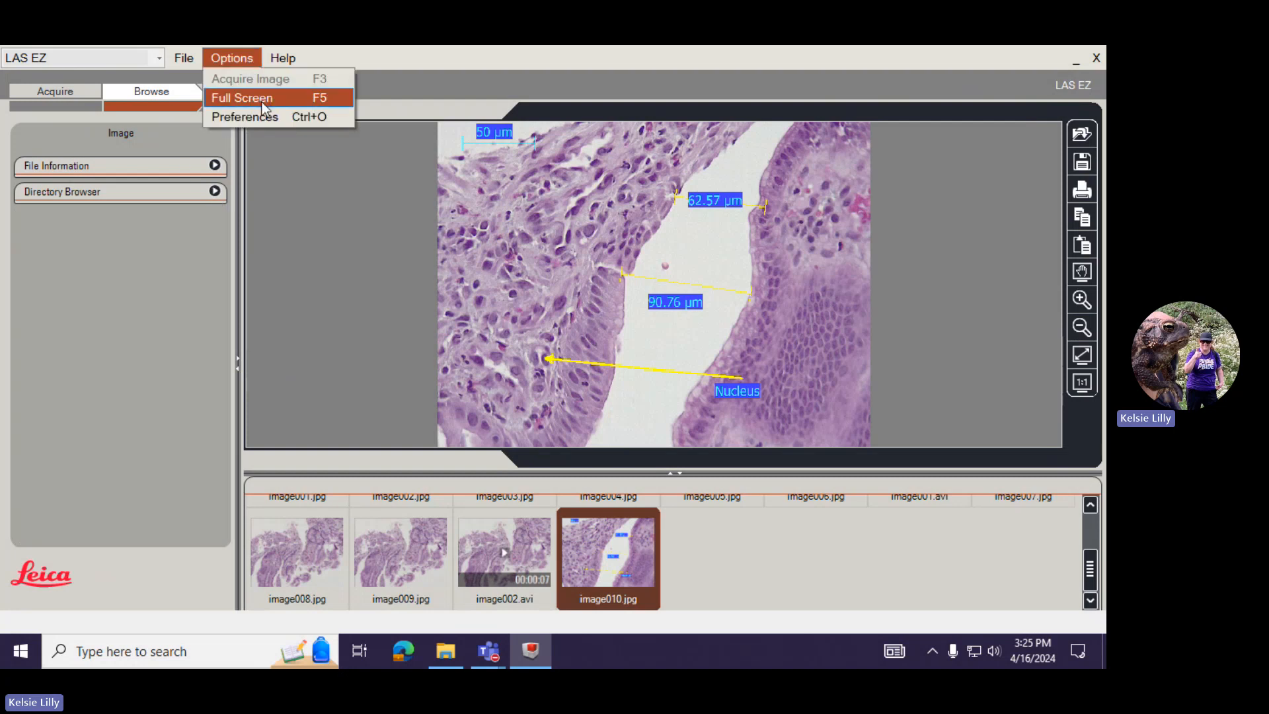
{"action": "left_click", "coordinate": [263, 116]}
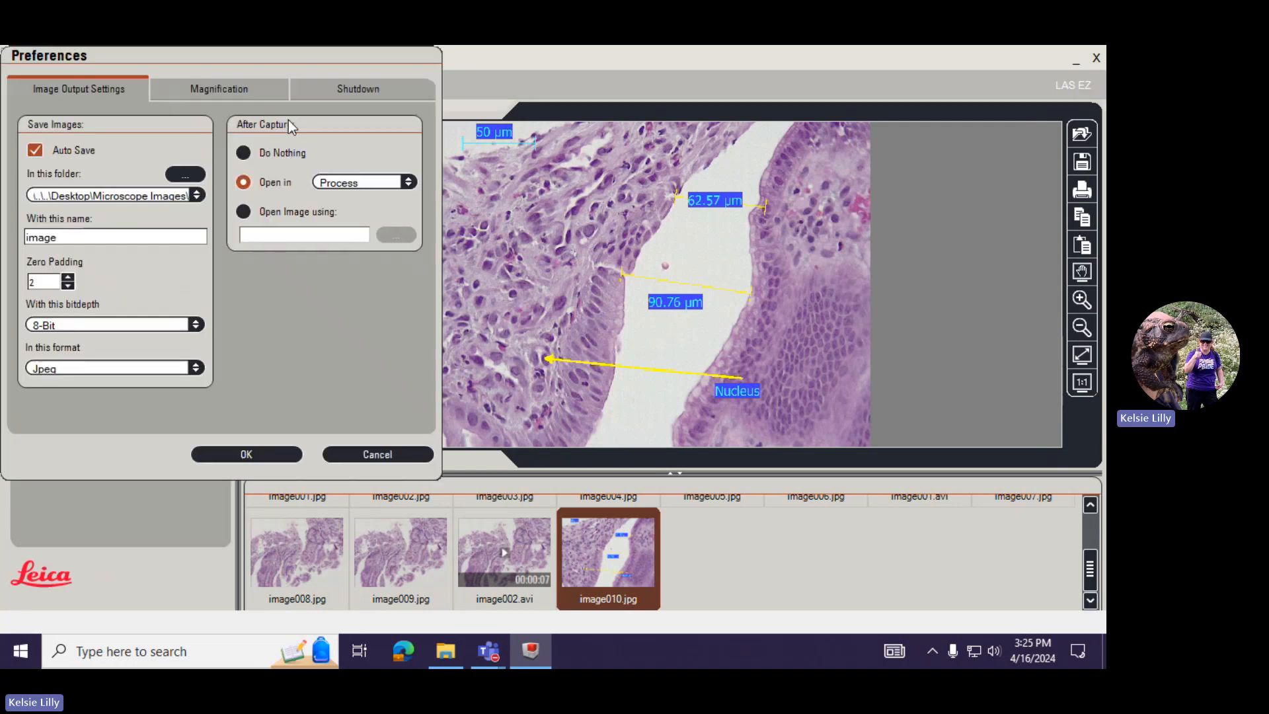
{"action": "left_click", "coordinate": [132, 324]}
{"action": "left_click", "coordinate": [195, 369]}
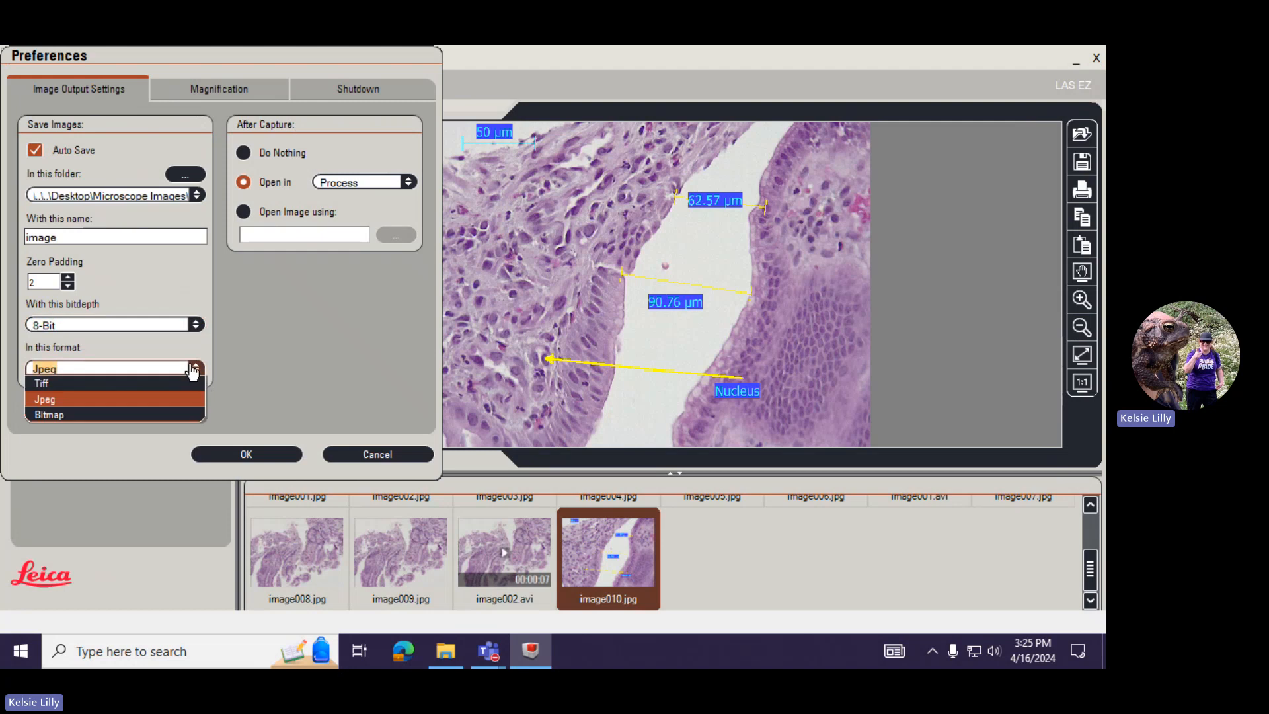
{"action": "left_click", "coordinate": [283, 367]}
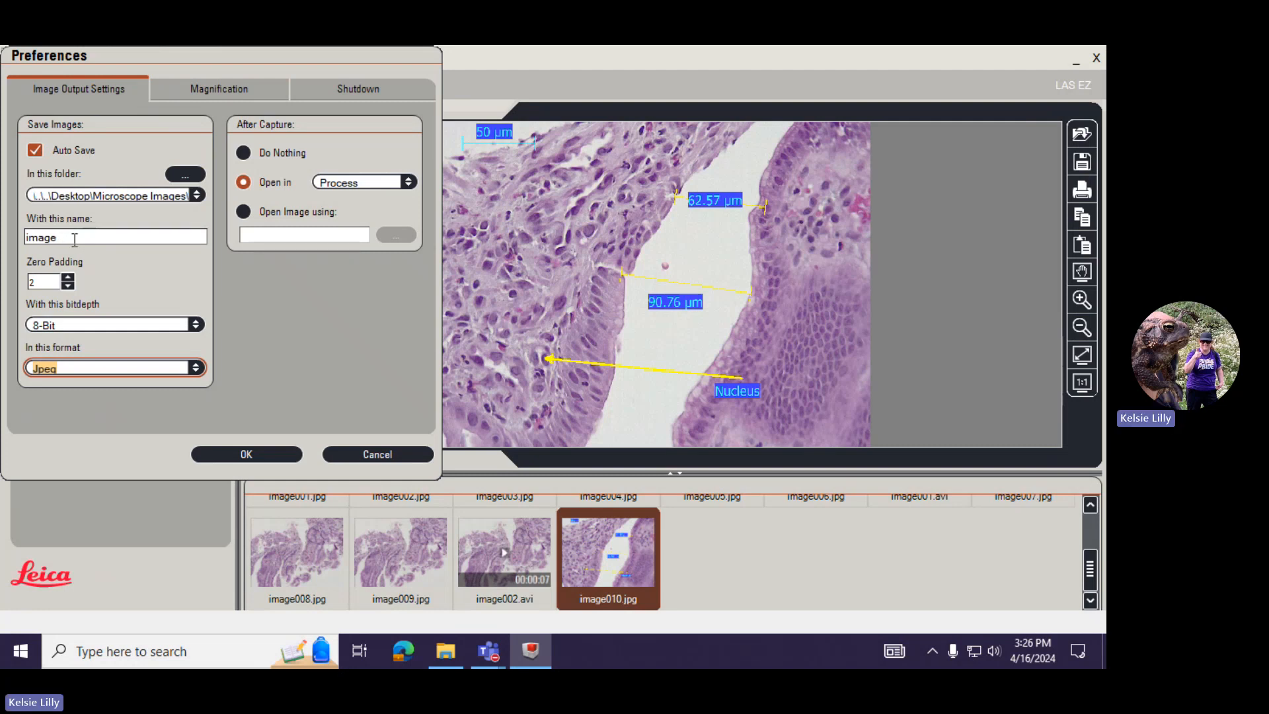
{"action": "left_click", "coordinate": [270, 454]}
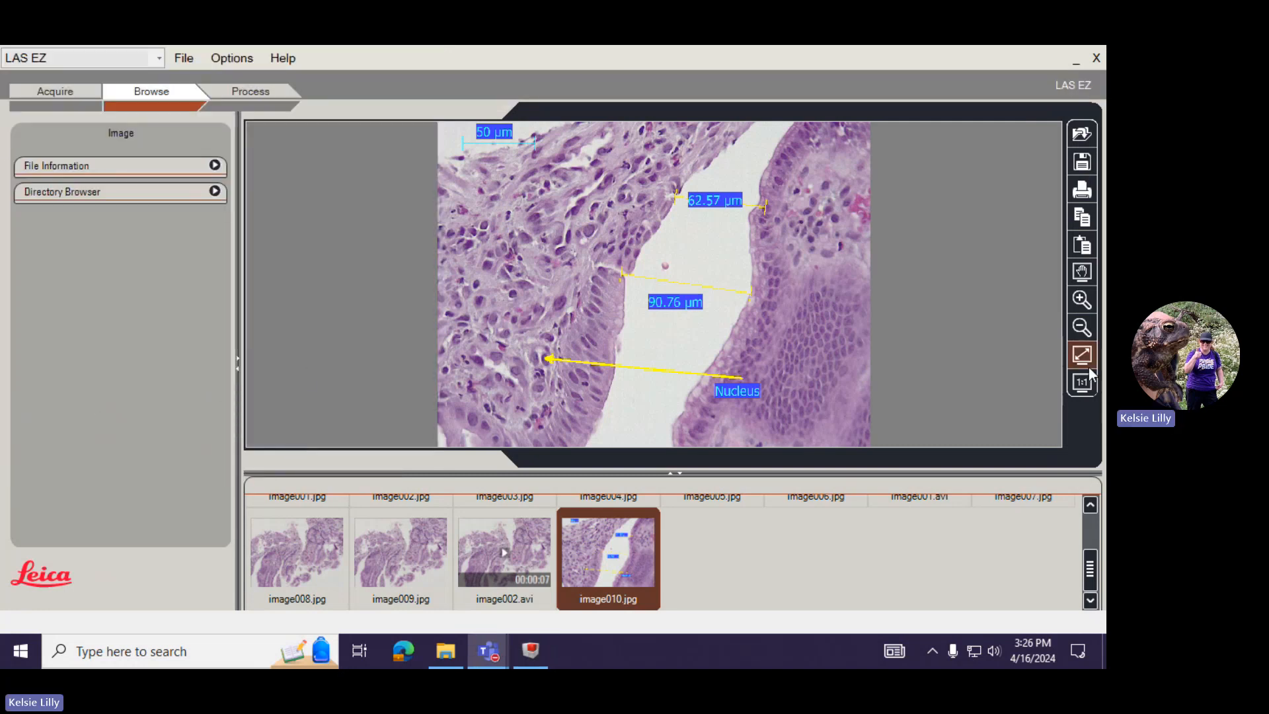
- Acquire a new image of the live tissue section at 4x magnification
{"action": "left_click", "coordinate": [87, 99]}
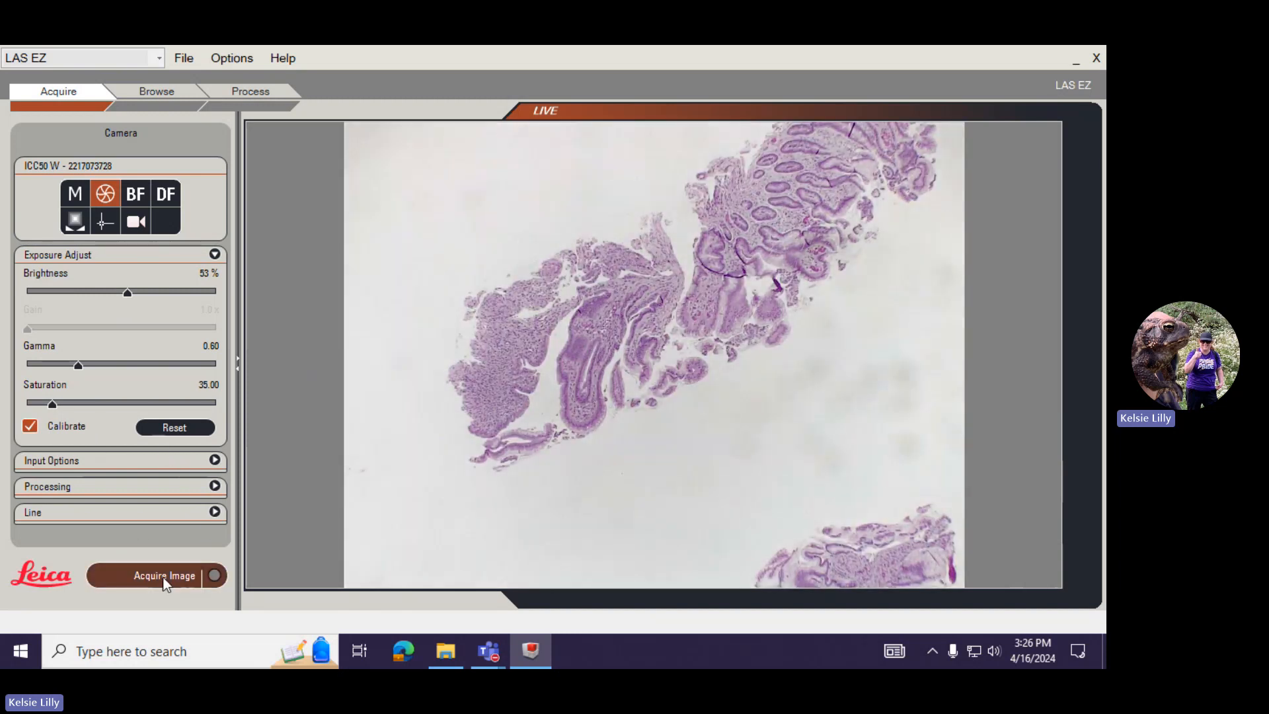
{"action": "left_click", "coordinate": [163, 578]}
{"action": "left_click", "coordinate": [465, 258]}
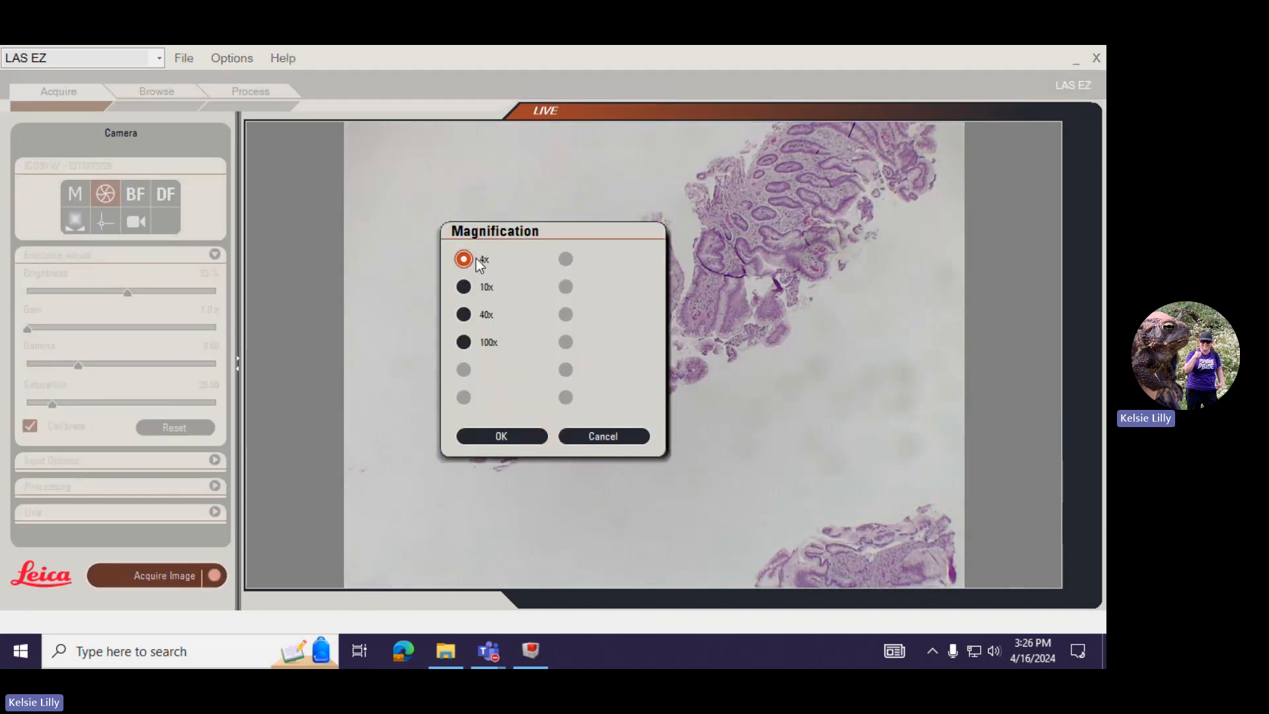
{"action": "left_click", "coordinate": [502, 441]}
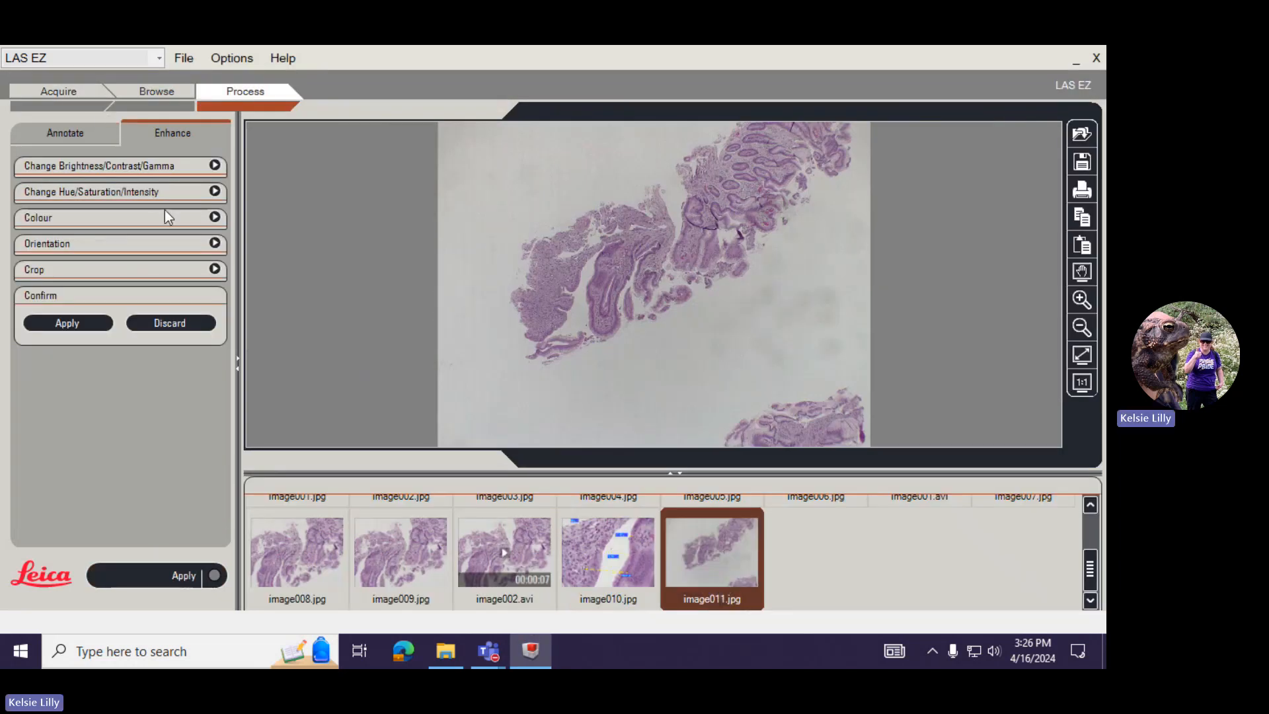
- Show a scale bar with long ends on the new 4x image
{"action": "left_click", "coordinate": [111, 137]}
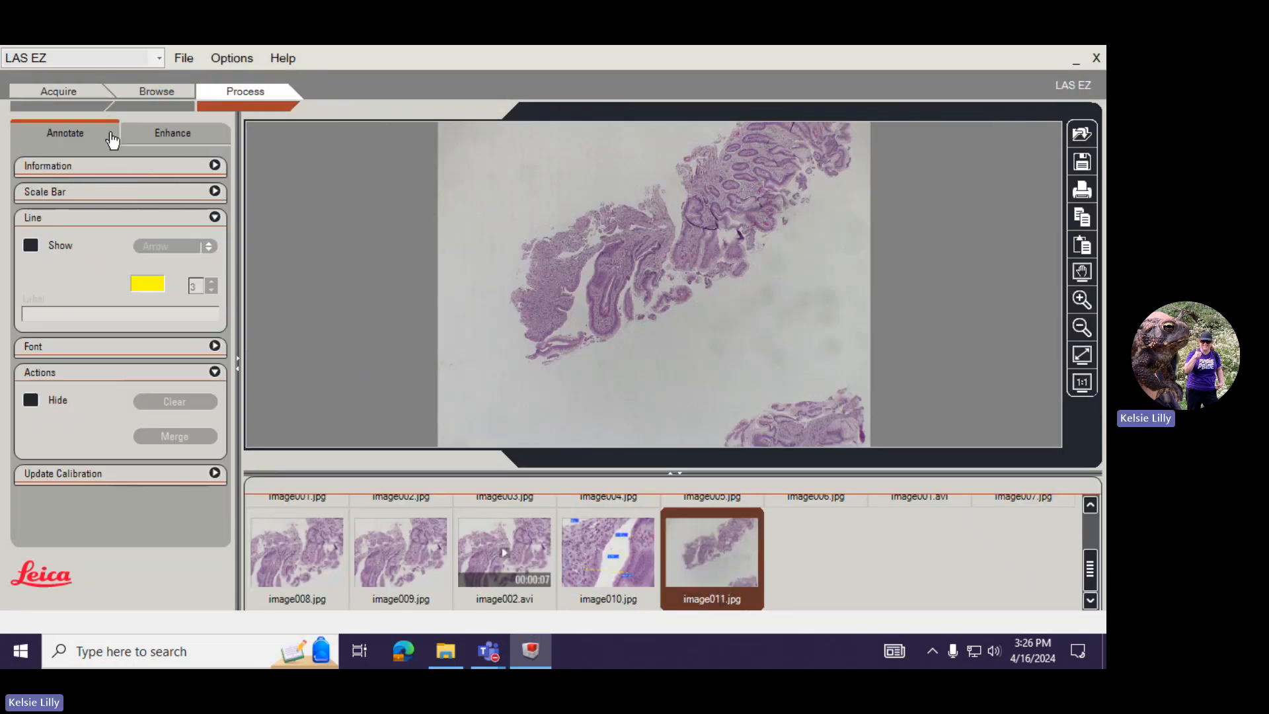
{"action": "left_click", "coordinate": [189, 196]}
{"action": "left_click", "coordinate": [63, 225]}
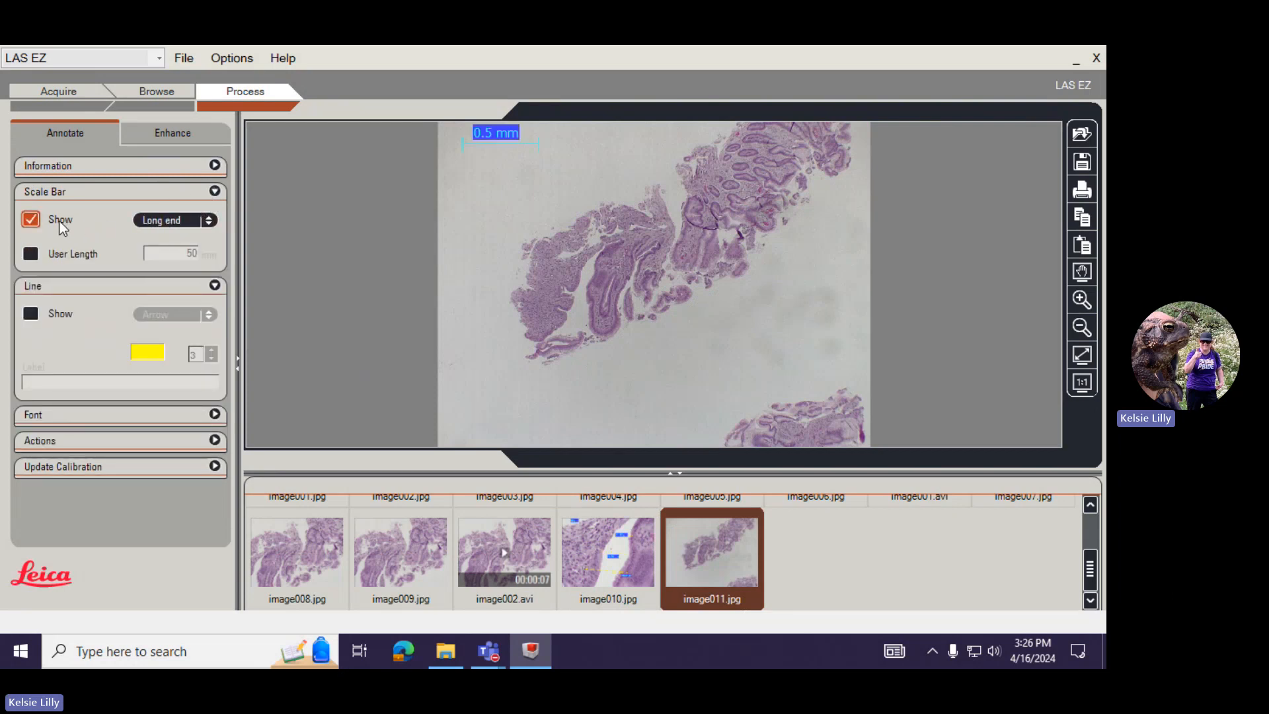
- Set the annotation font's background colour to yellow and its text colour to dark red
{"action": "left_click", "coordinate": [216, 417]}
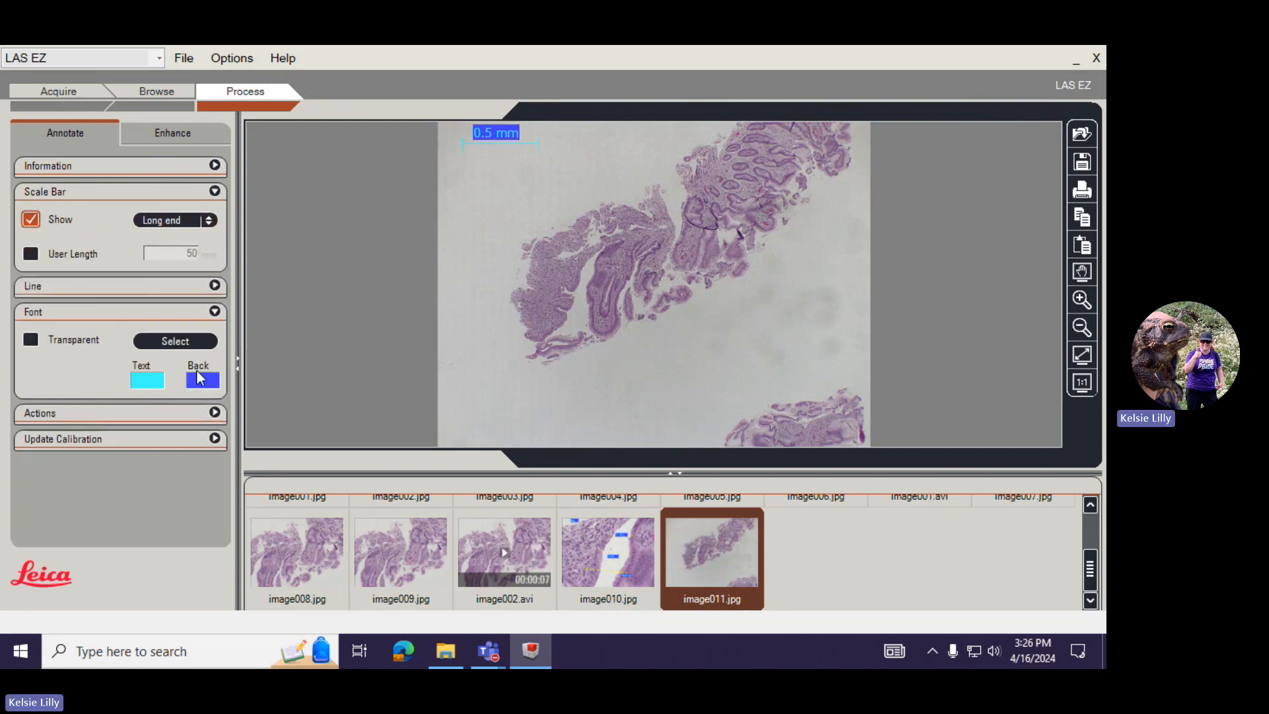
{"action": "left_click", "coordinate": [200, 379]}
{"action": "left_click", "coordinate": [394, 238]}
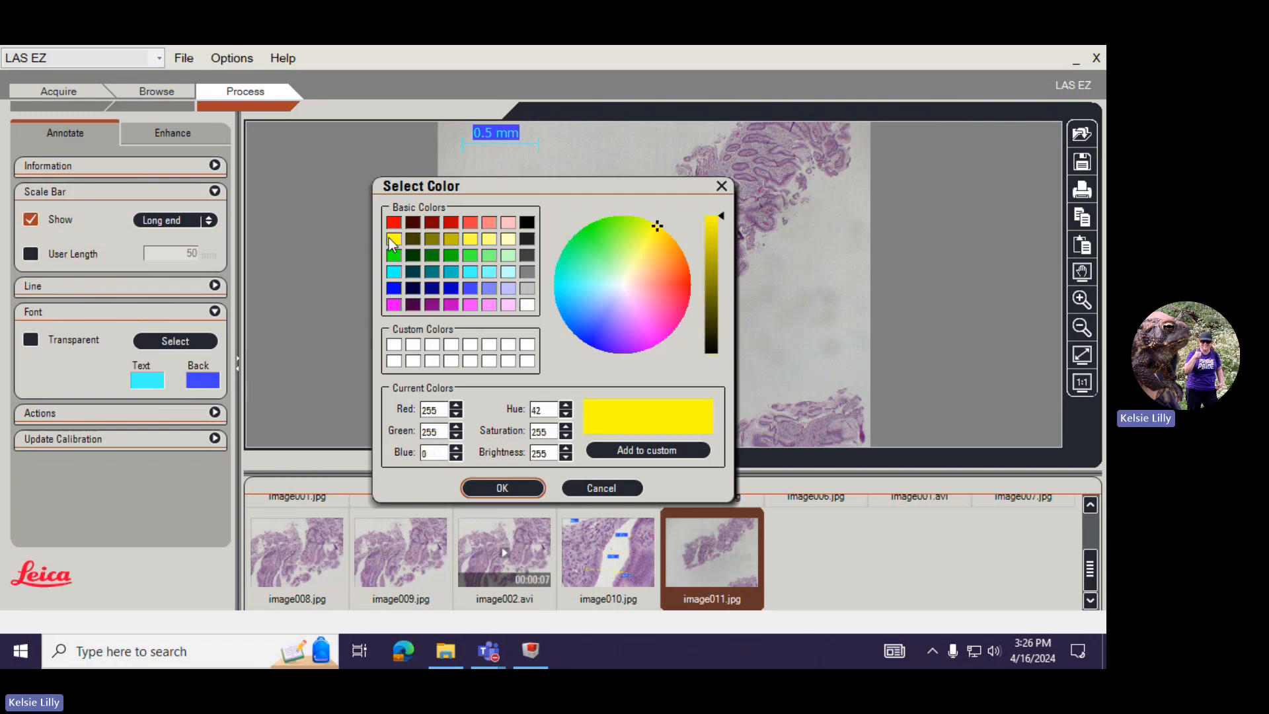
{"action": "left_click", "coordinate": [502, 488]}
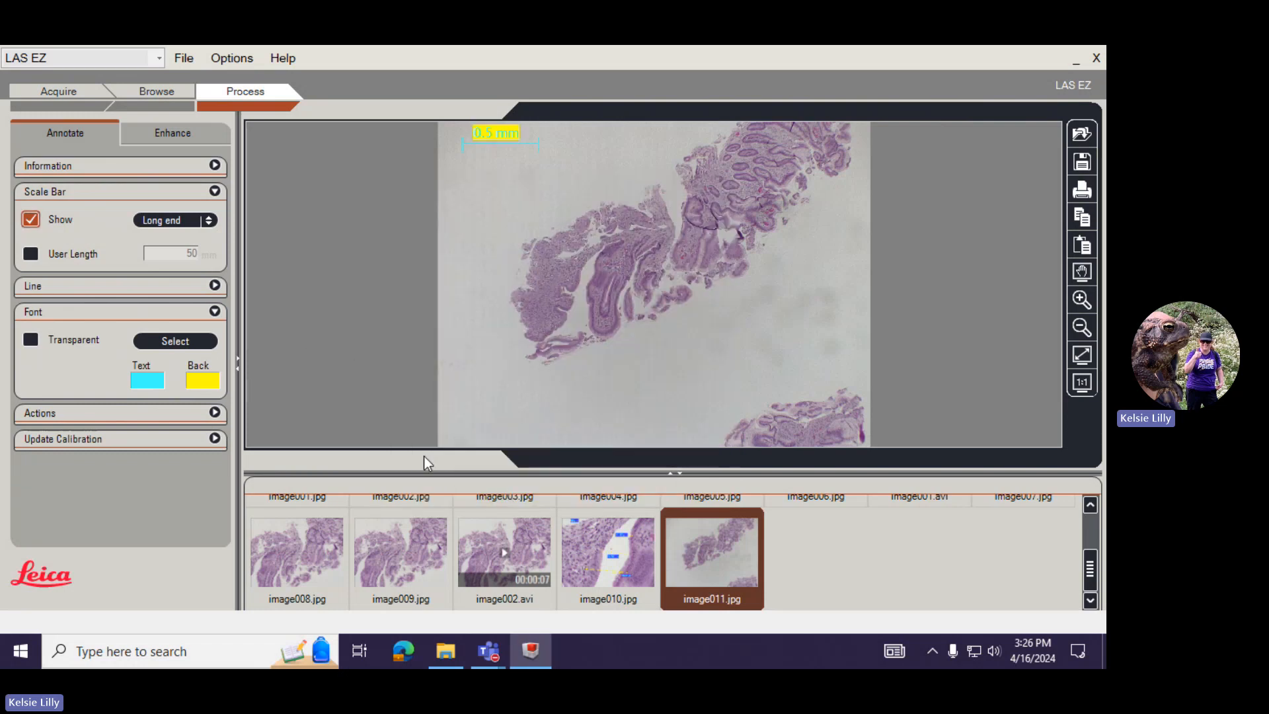
{"action": "left_click", "coordinate": [147, 380]}
{"action": "left_click", "coordinate": [412, 222]}
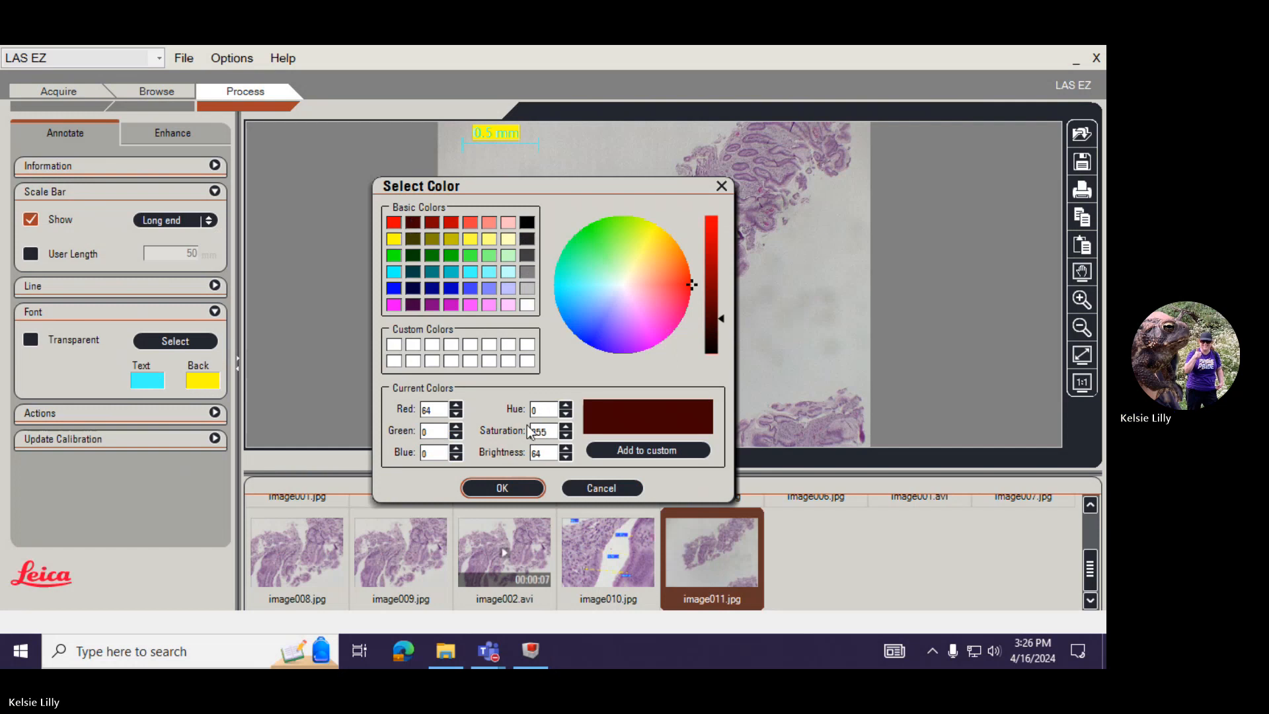
{"action": "left_click", "coordinate": [503, 488]}
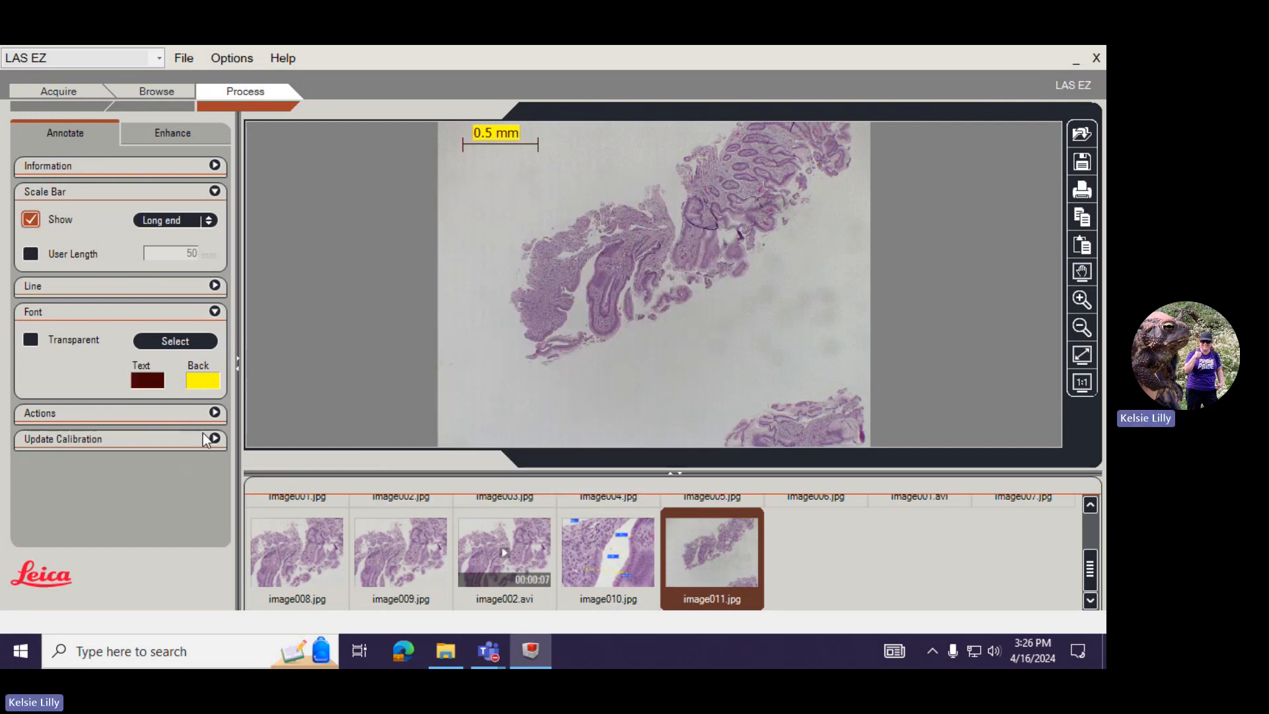
- Merge the scale bar into the 4x image and confirm
{"action": "left_click", "coordinate": [214, 412]}
{"action": "left_click", "coordinate": [192, 469]}
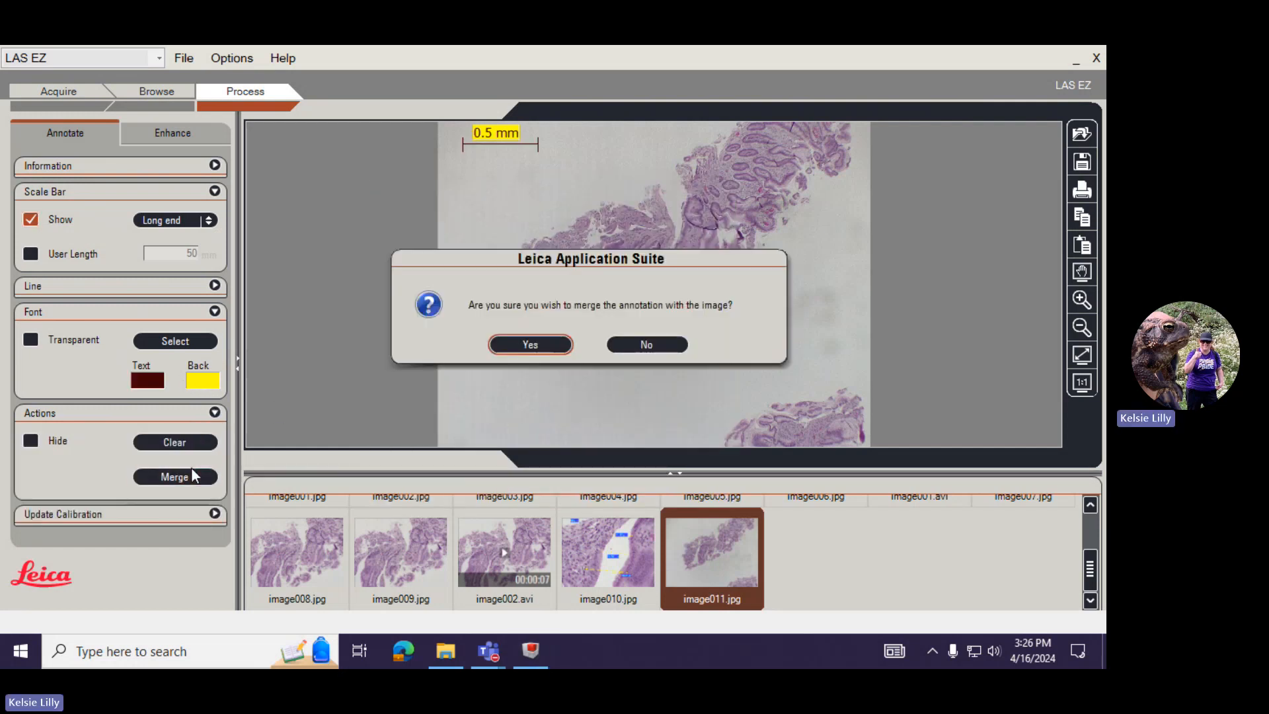
{"action": "left_click", "coordinate": [561, 344]}
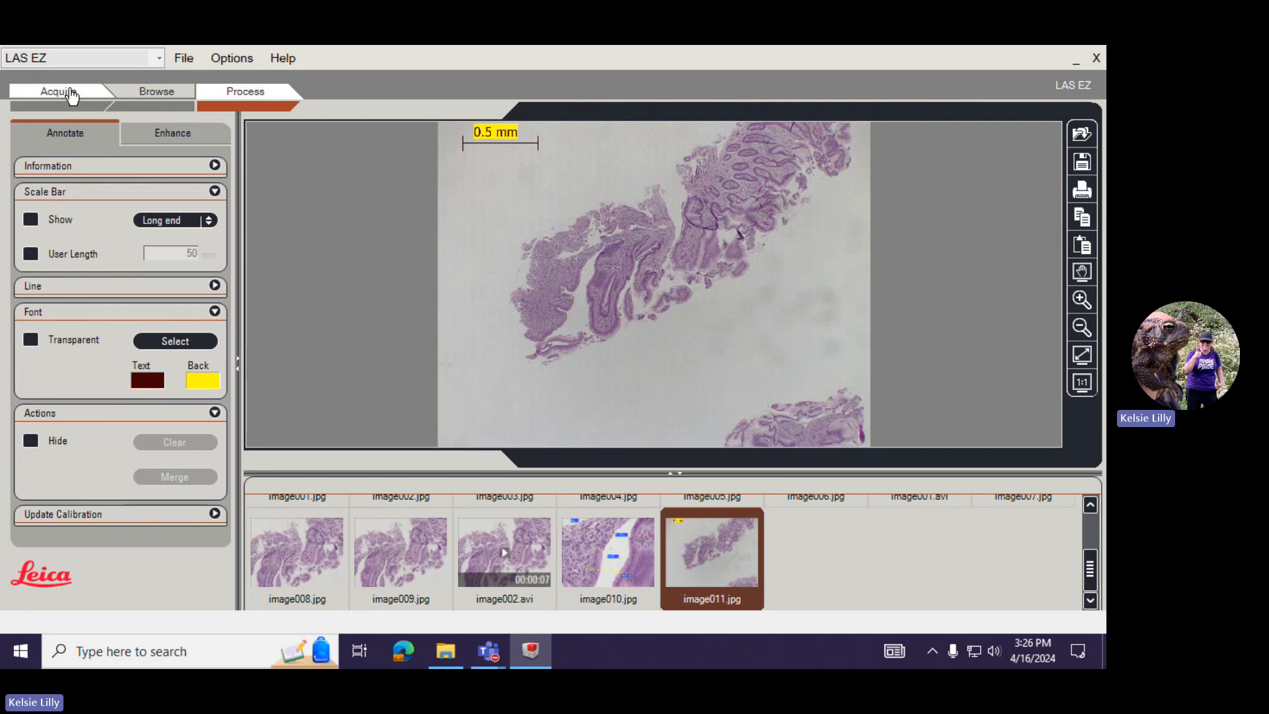
- Return to the live camera view, and switch to the LASEZ Training meeting in Teams to stop its recording
{"action": "left_click", "coordinate": [99, 93]}
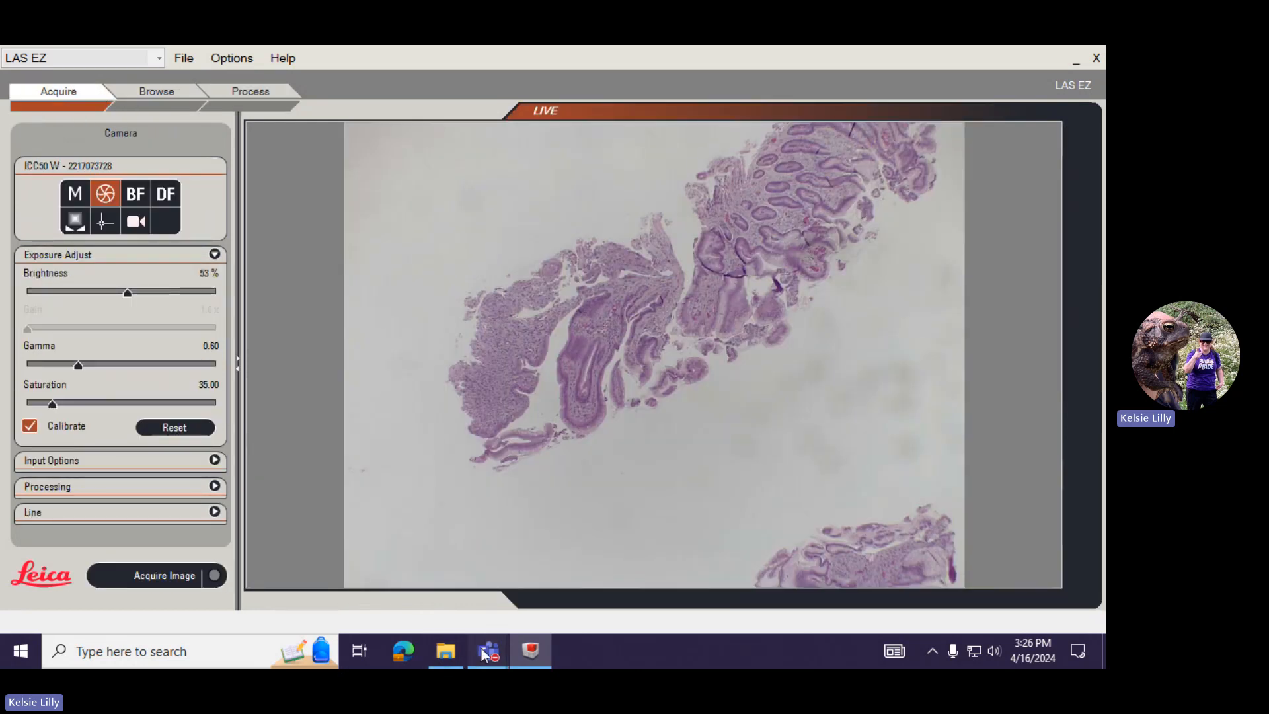
{"action": "mouse_move", "coordinate": [488, 654]}
{"action": "left_click", "coordinate": [548, 573]}
{"action": "left_click", "coordinate": [775, 111]}
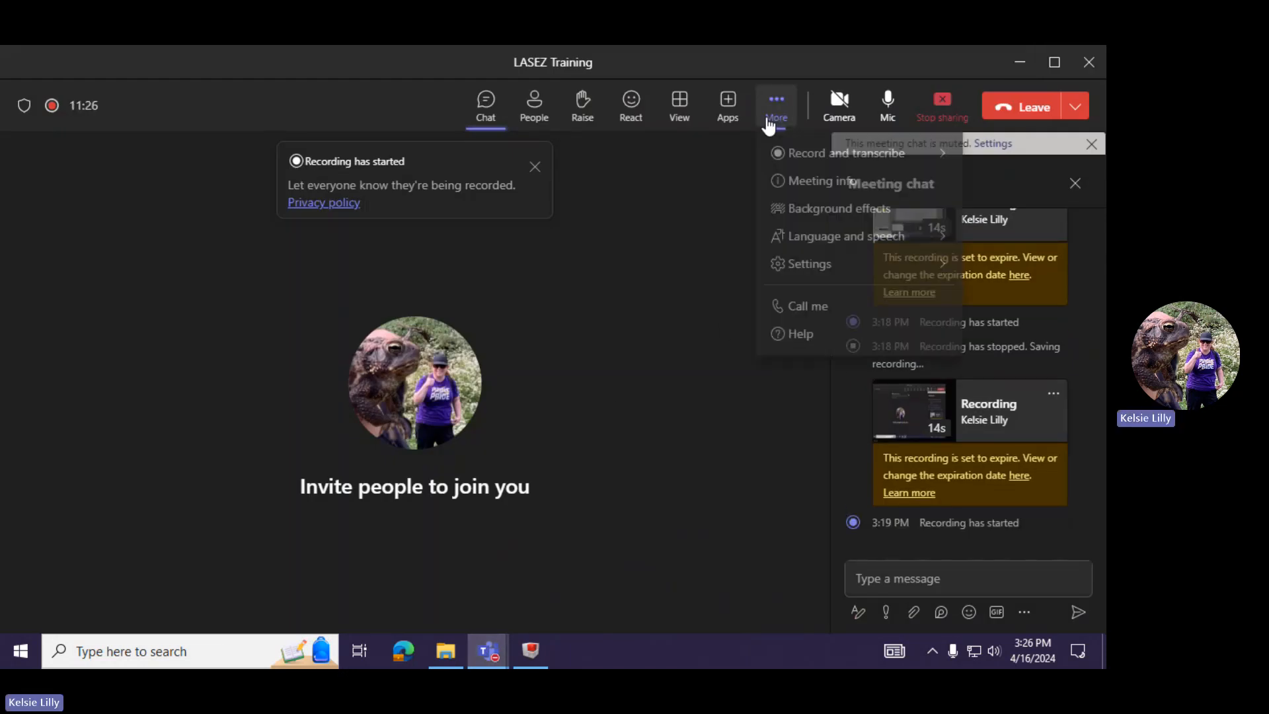
{"action": "mouse_move", "coordinate": [824, 154]}
{"action": "left_click", "coordinate": [704, 163]}
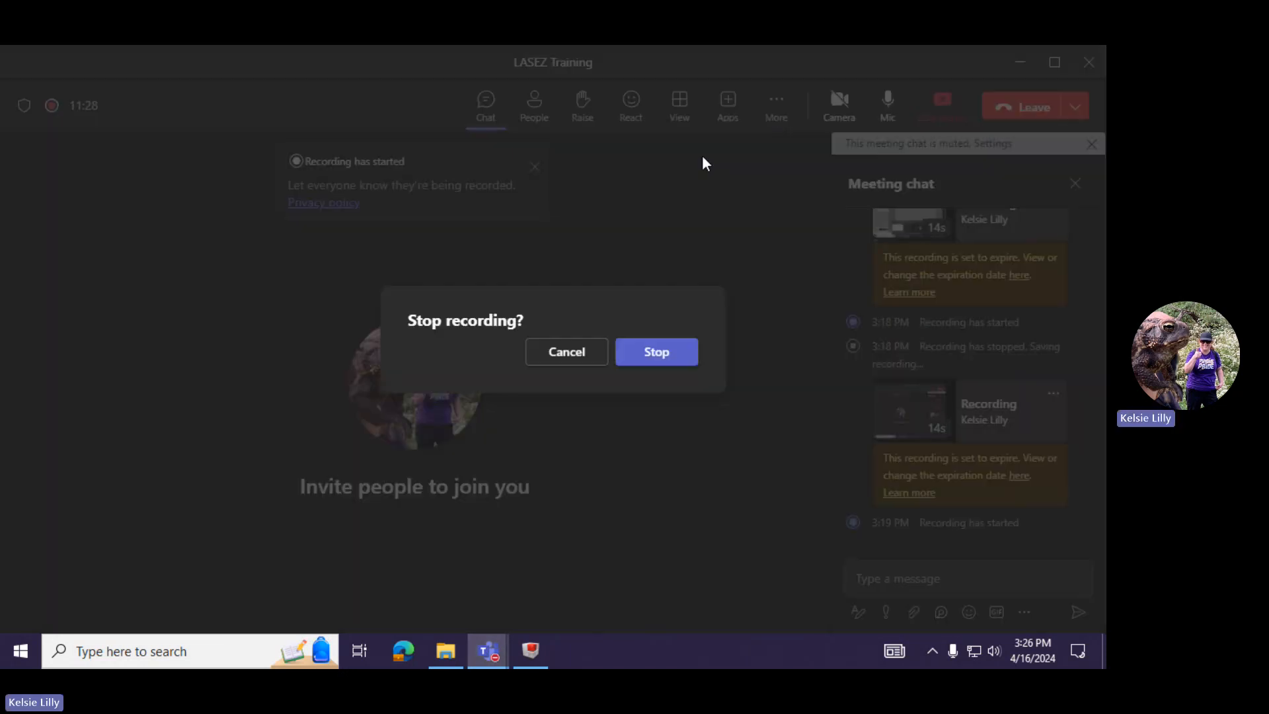